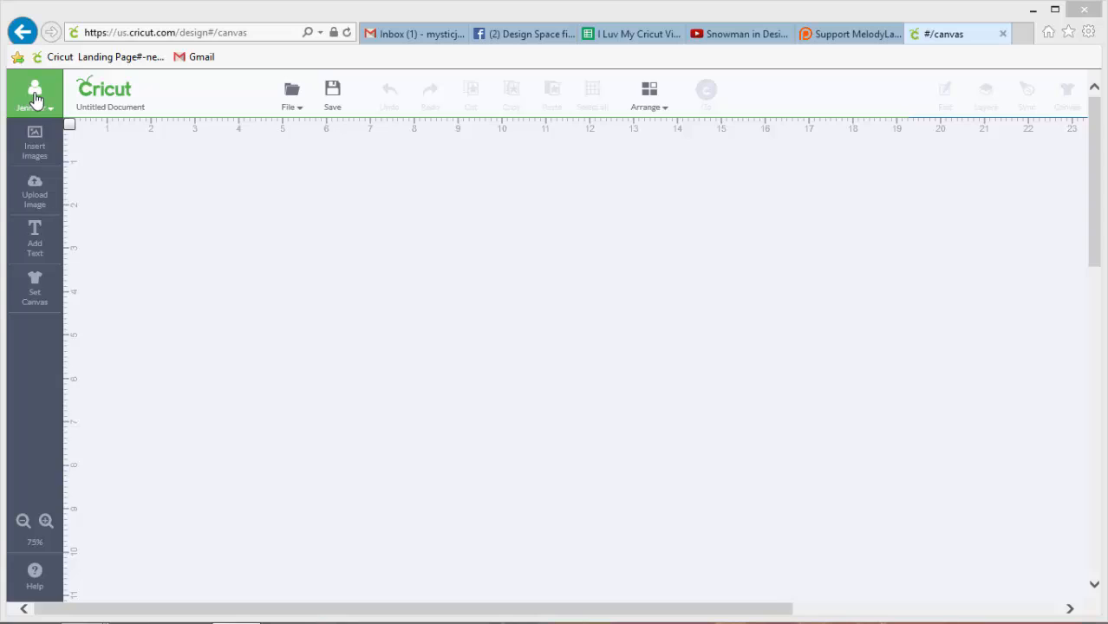
Step: Search the image library for "banner" and insert the straight grey banner with pink folded ends, #MFB18C
click(33, 141)
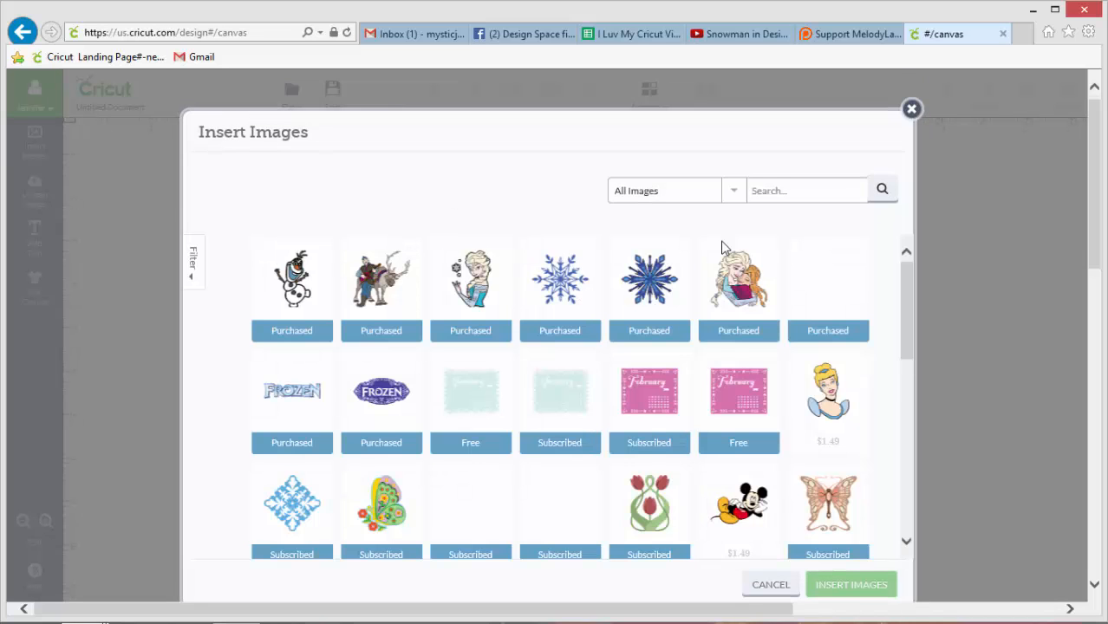
click(773, 185)
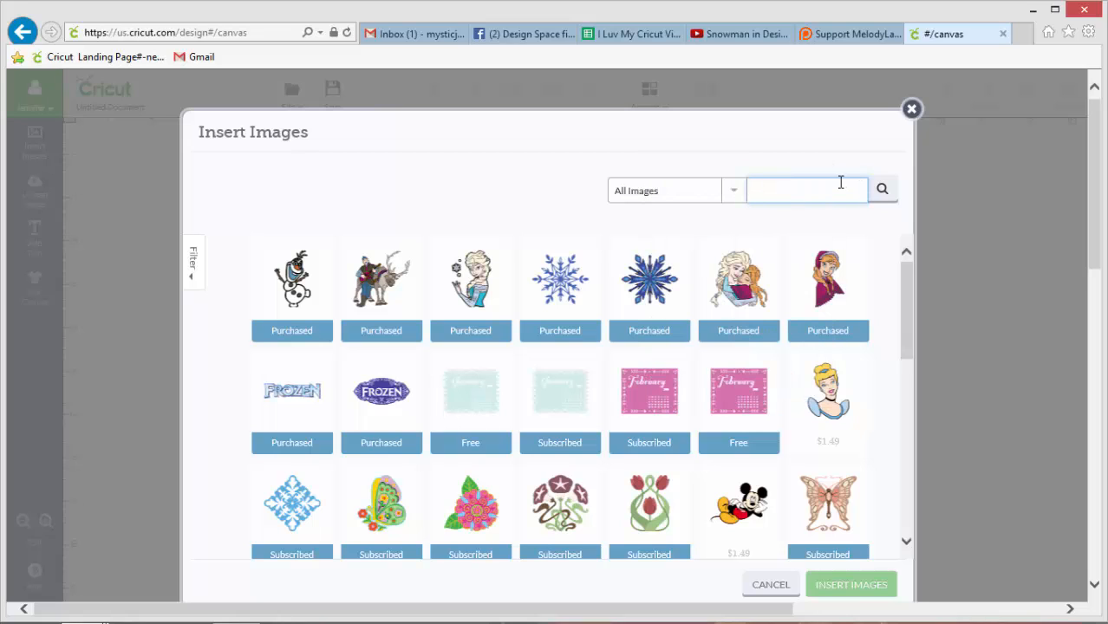
text(banner)
key(Return)
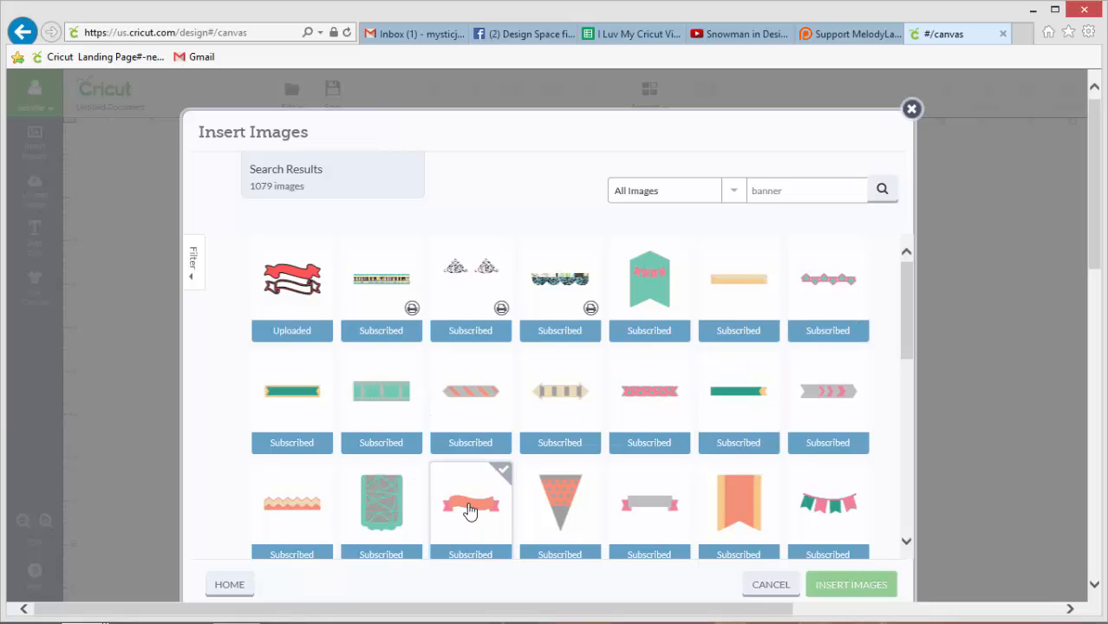
mouse_move(469, 512)
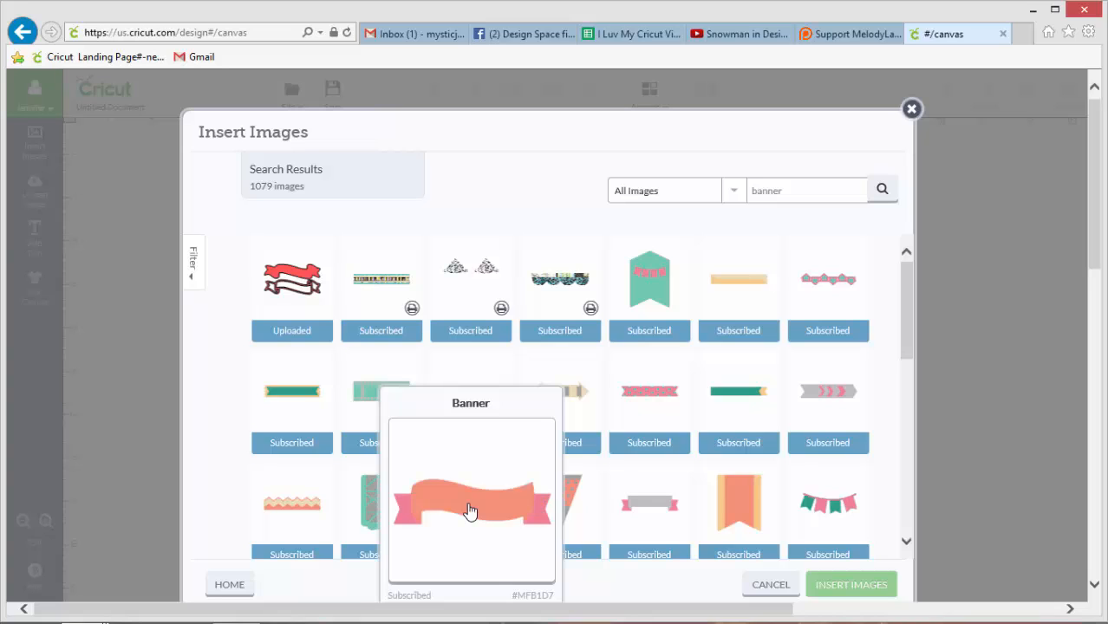
mouse_move(649, 516)
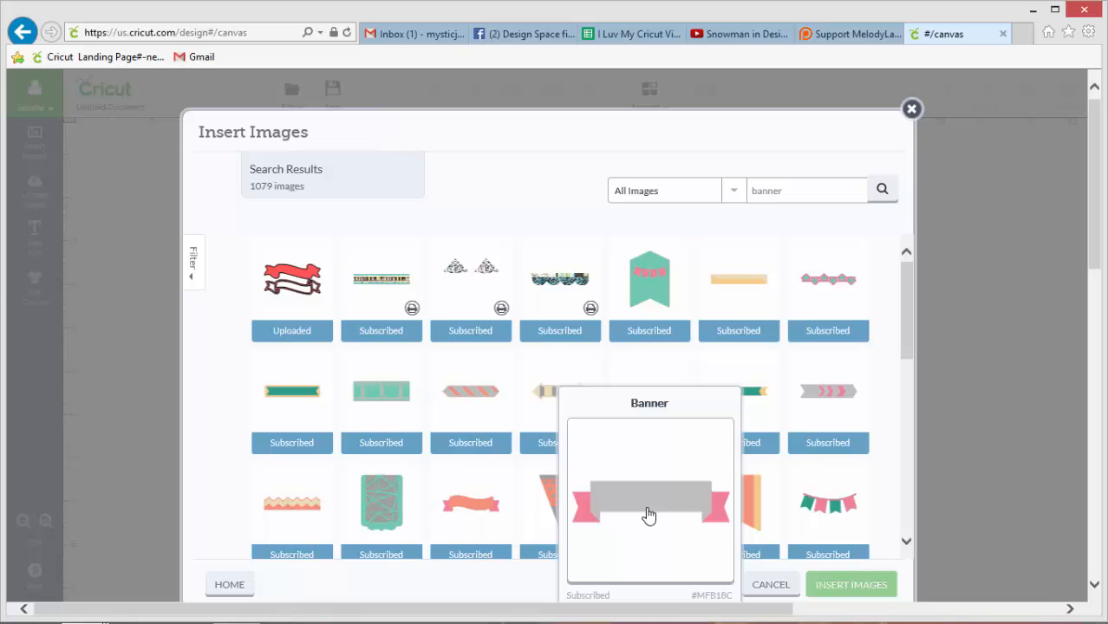
click(709, 438)
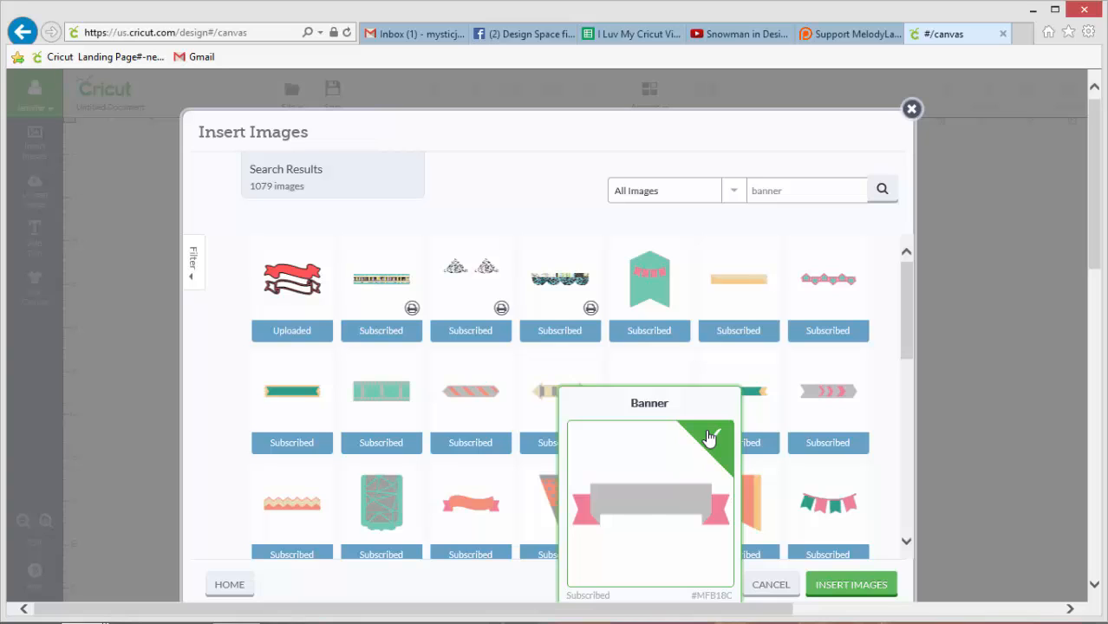
click(856, 585)
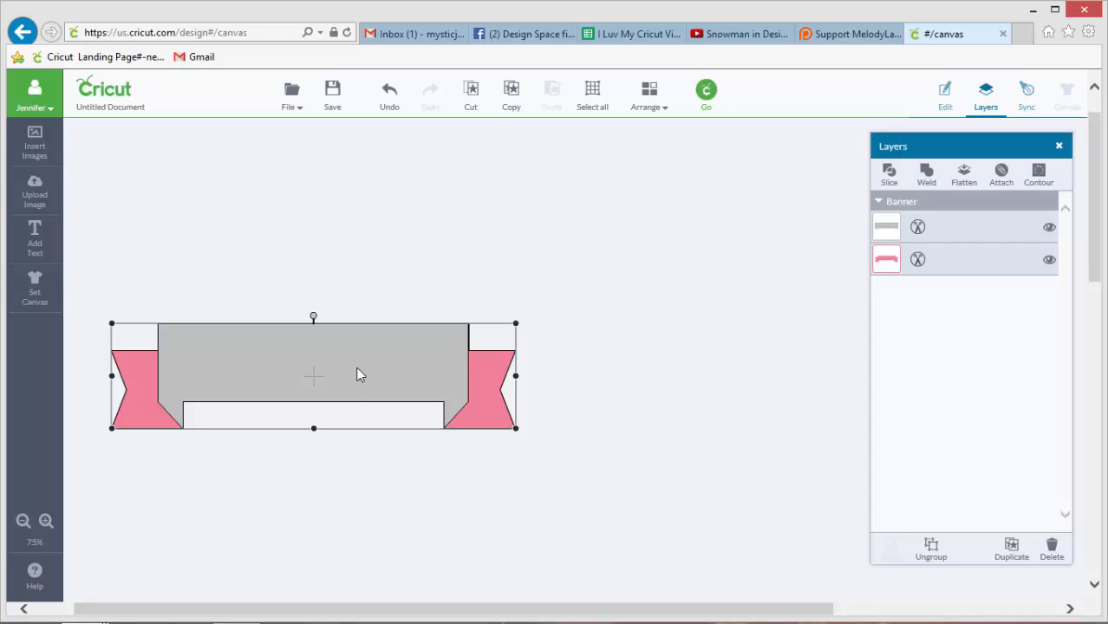
Step: Move the banner up toward the upper middle of the canvas and ungroup its layers
drag(358, 360, 452, 232)
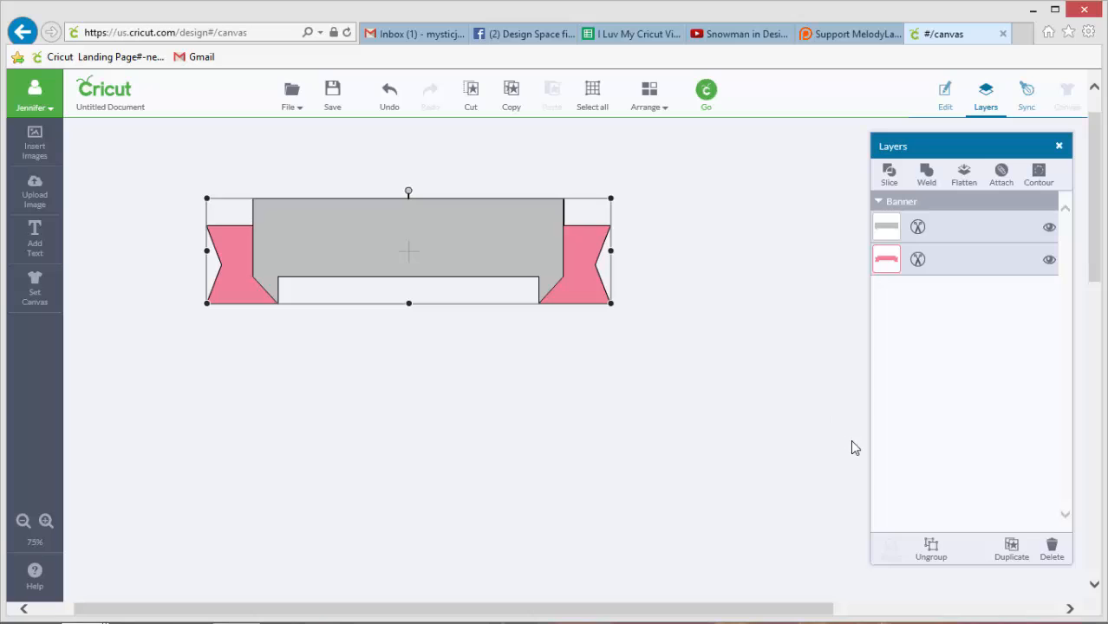
click(925, 548)
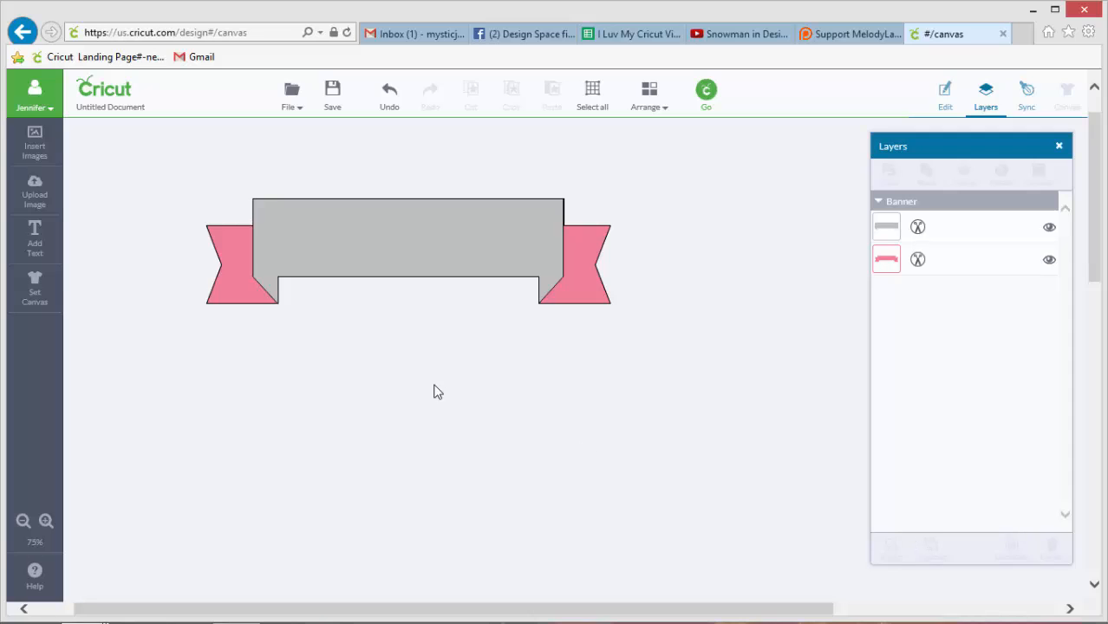
Step: Recolor the banner's grey front layer with the white basic color Linen, #ffffff
click(380, 251)
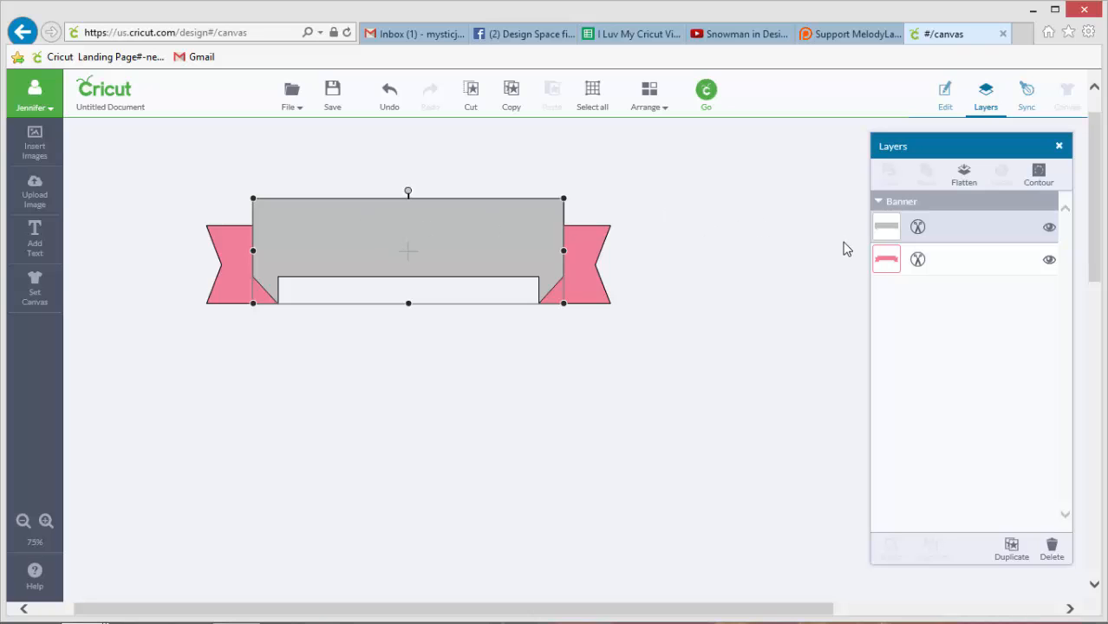
click(882, 228)
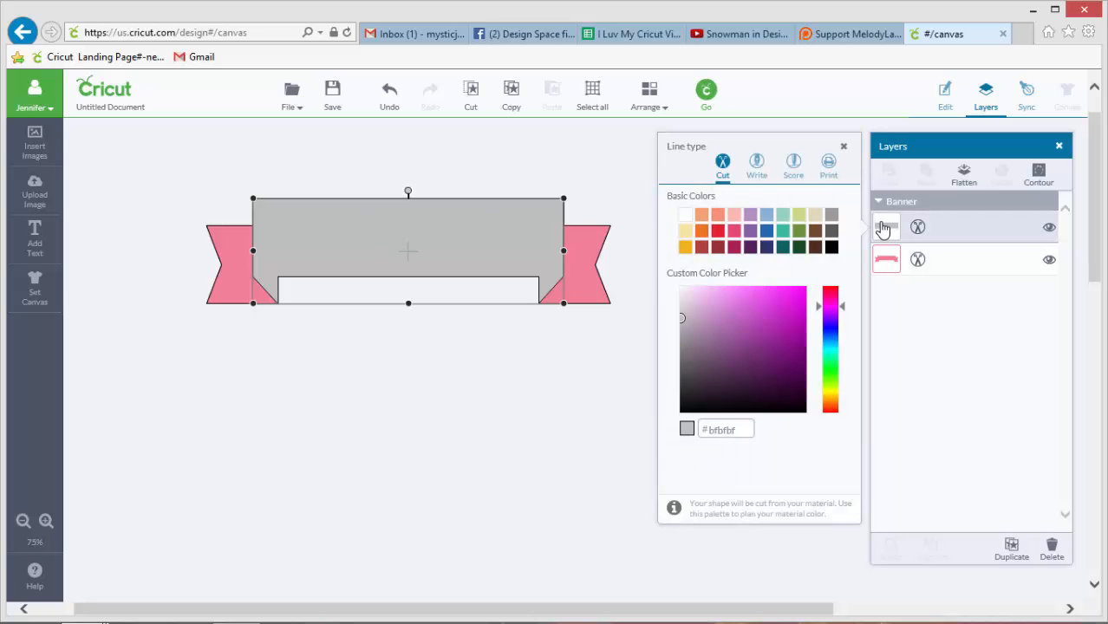
click(685, 217)
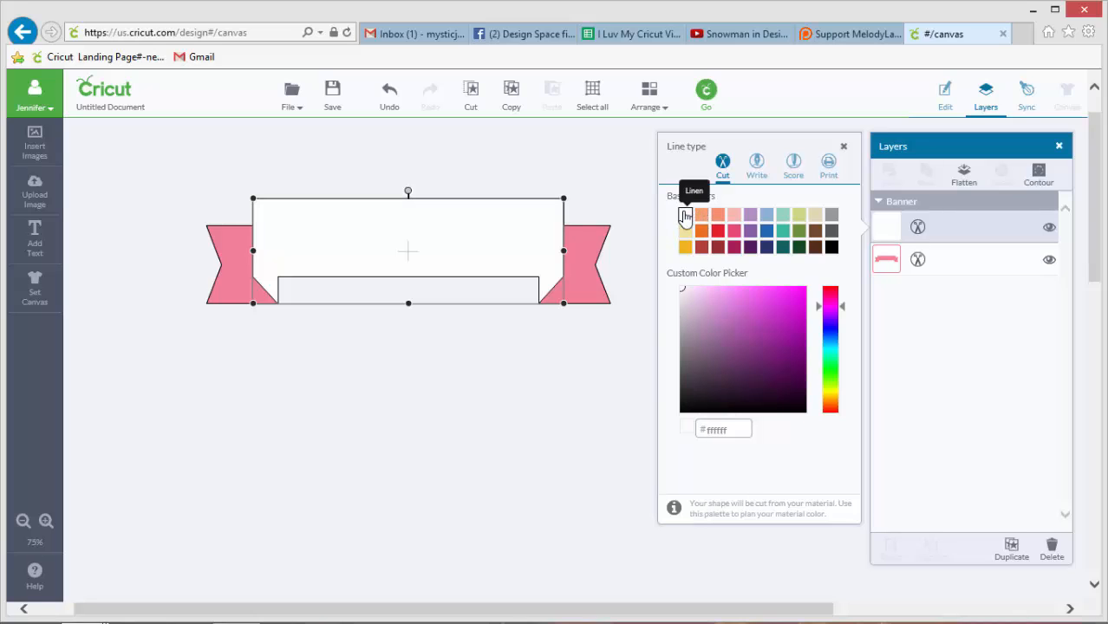
click(483, 462)
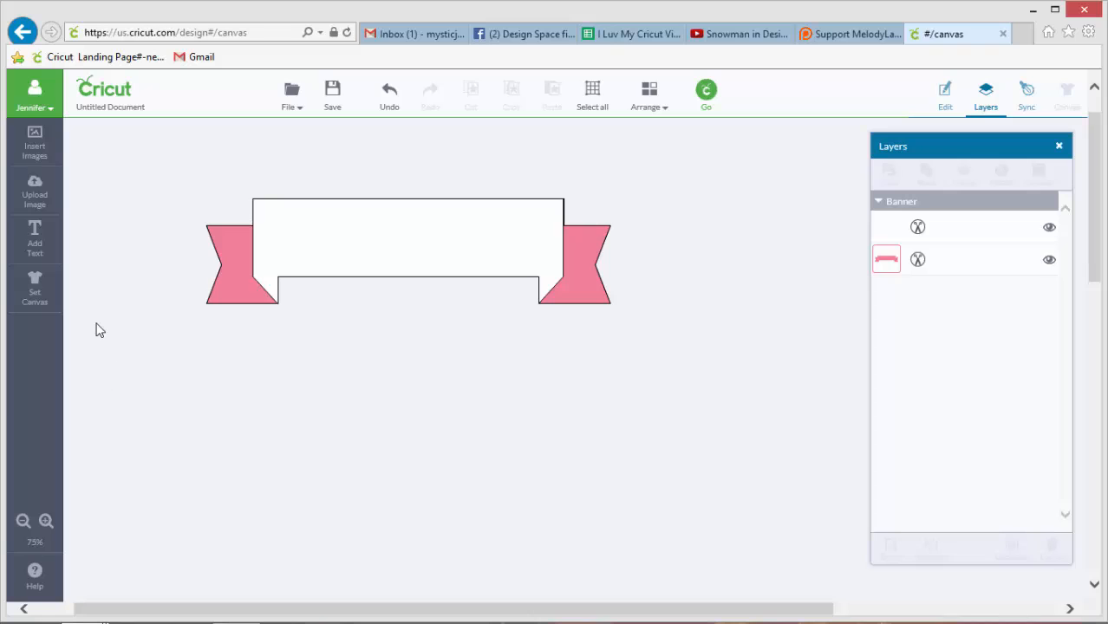
Step: Add the text "Purrfect" to the canvas and place its edit settings beside the layers list so both are accessible
click(34, 247)
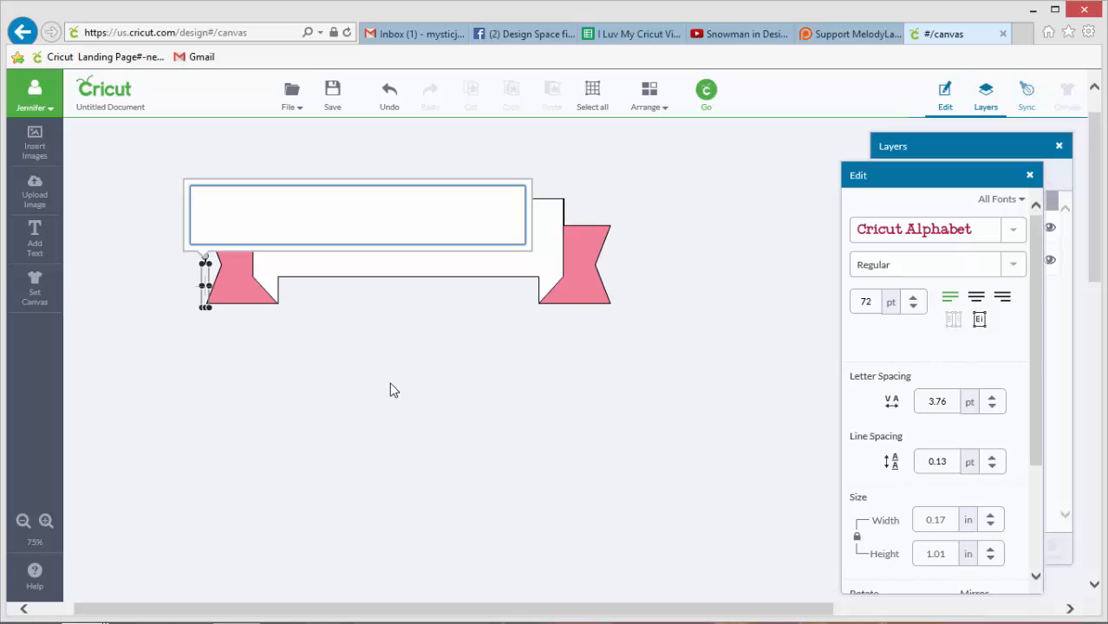
text(Purrfect)
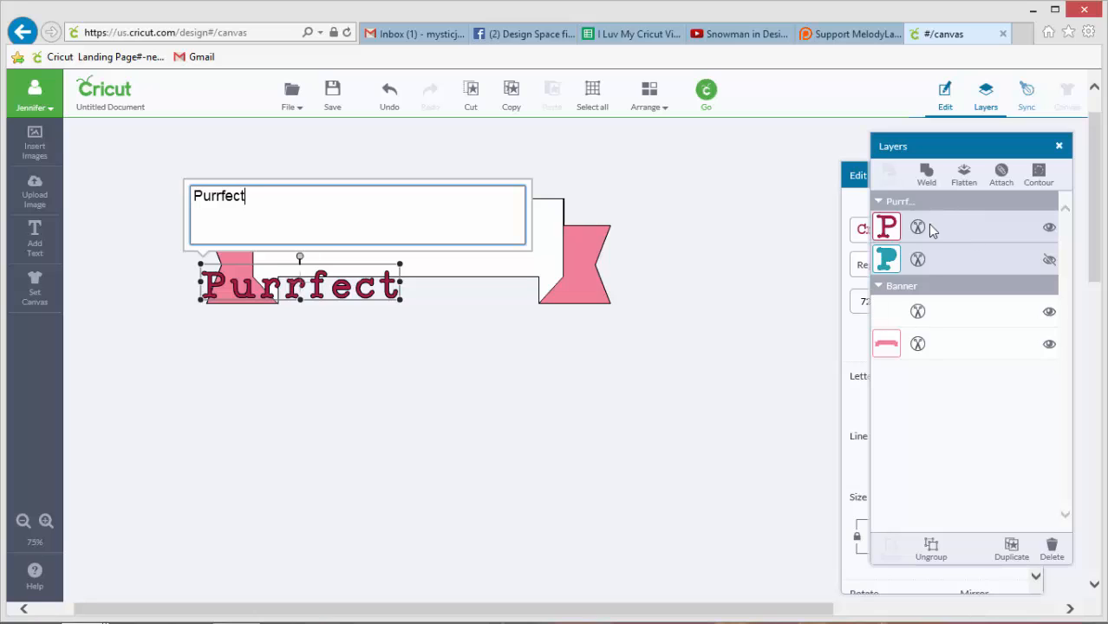
click(857, 202)
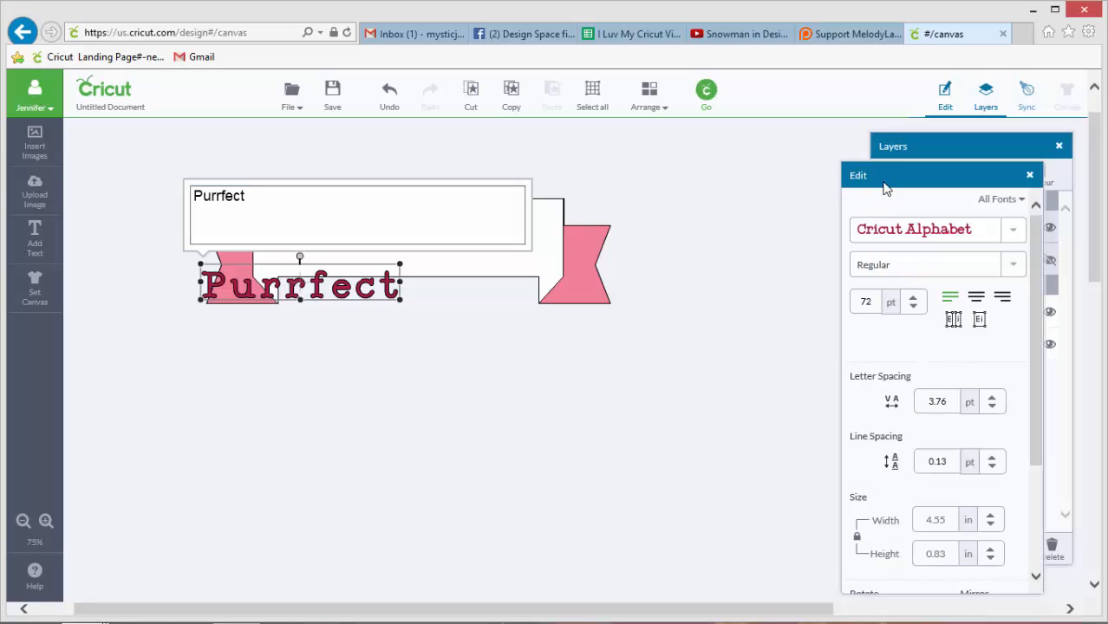
drag(891, 185, 700, 168)
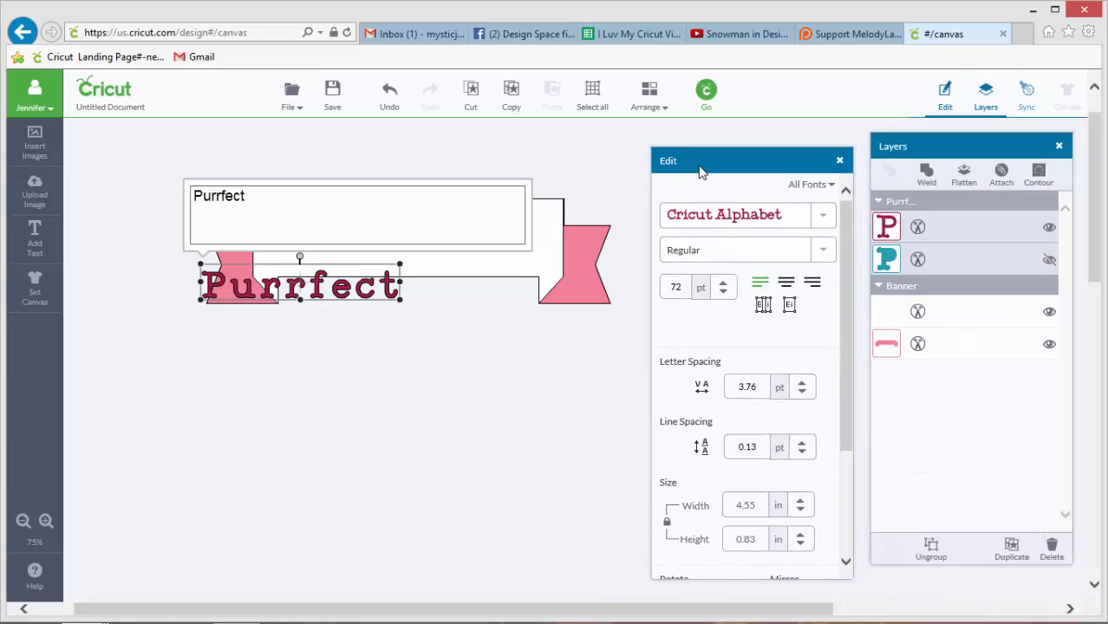
Step: Set the font of the "Purrfect" text to Elegant Cake and move the text to the empty area below the banner
click(824, 221)
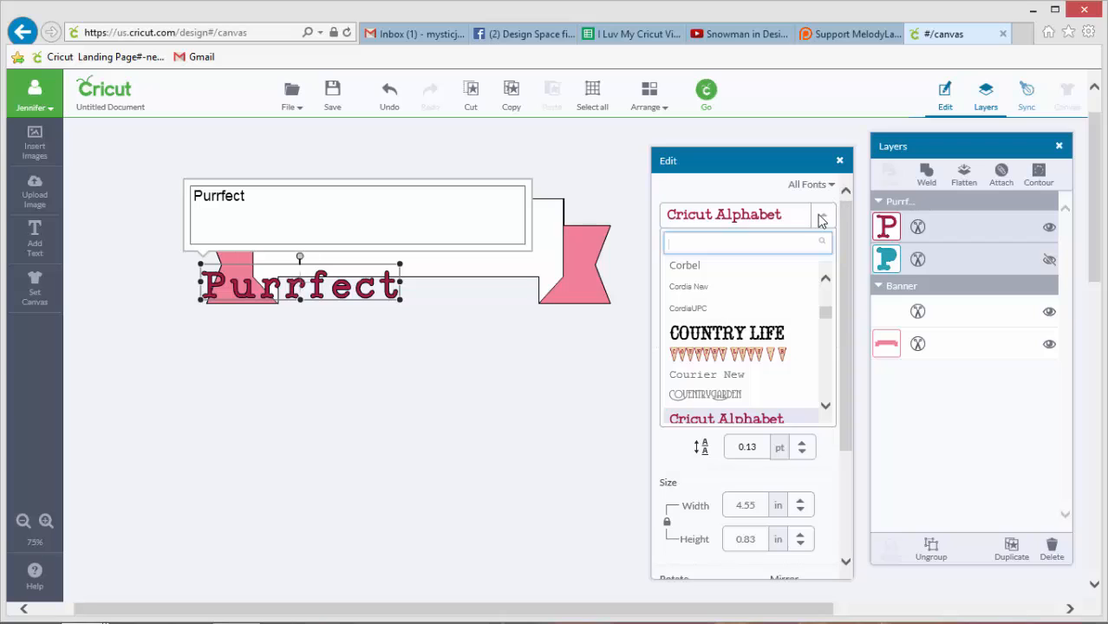
click(824, 221)
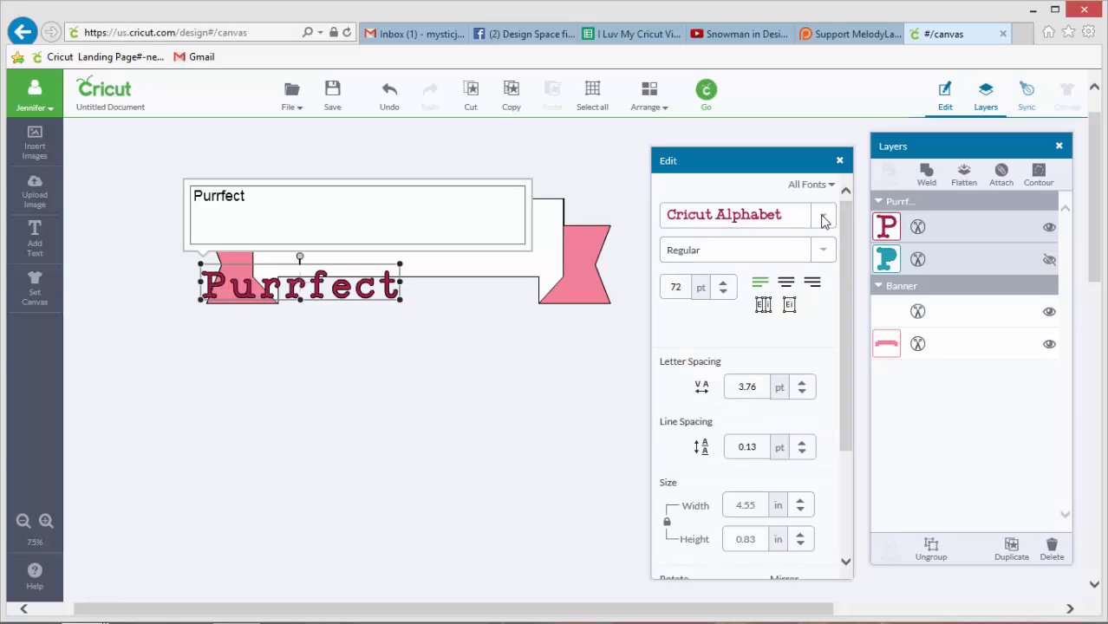
click(798, 220)
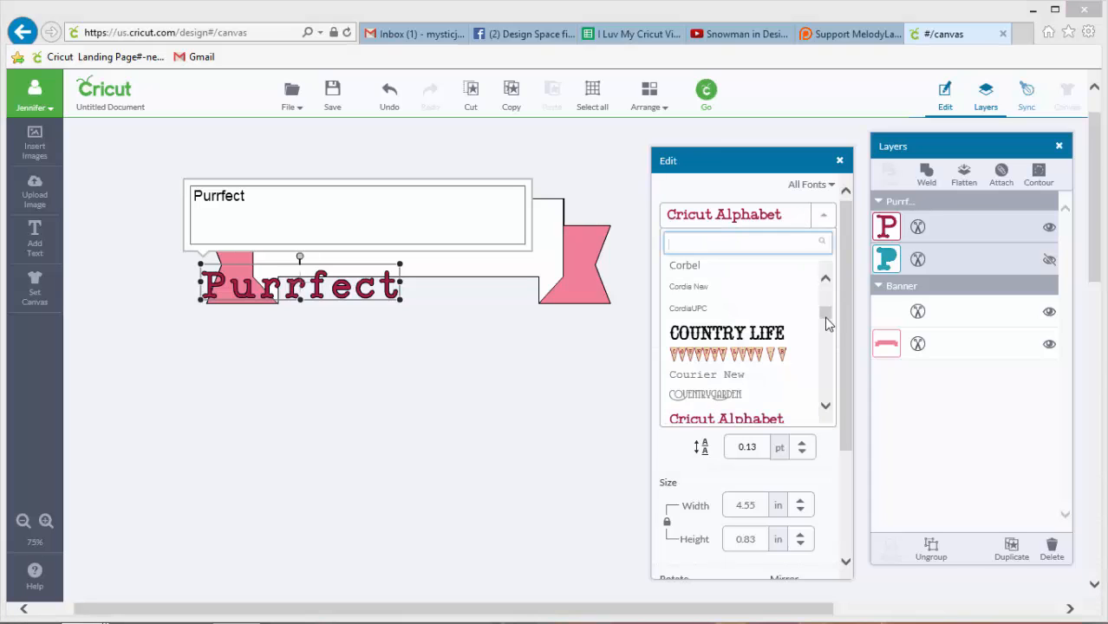
click(828, 415)
click(828, 407)
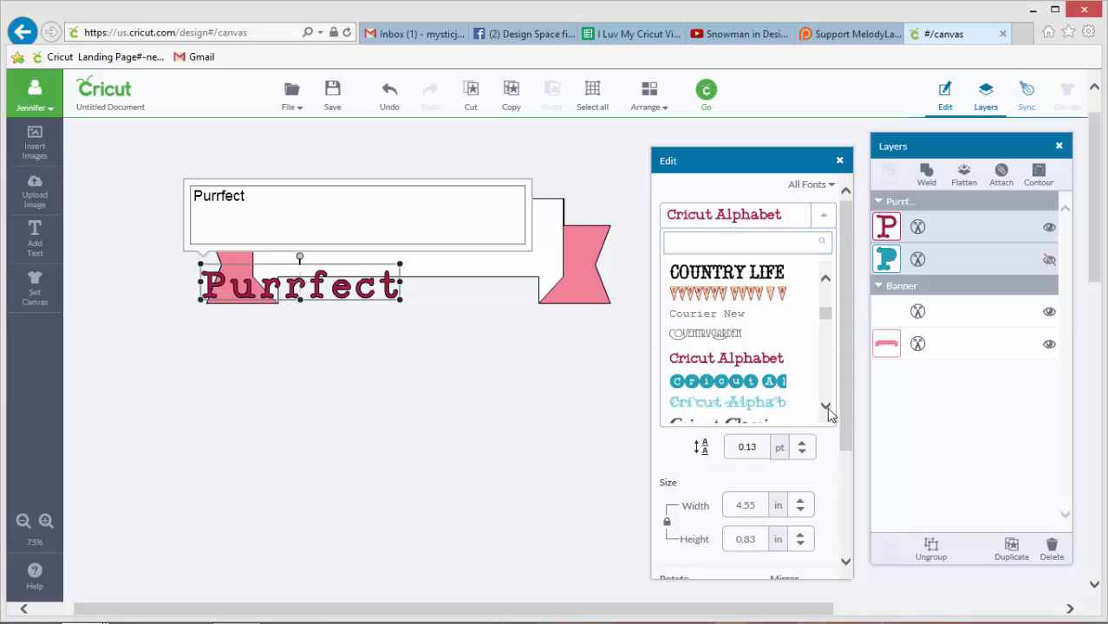
click(828, 408)
click(828, 407)
click(827, 407)
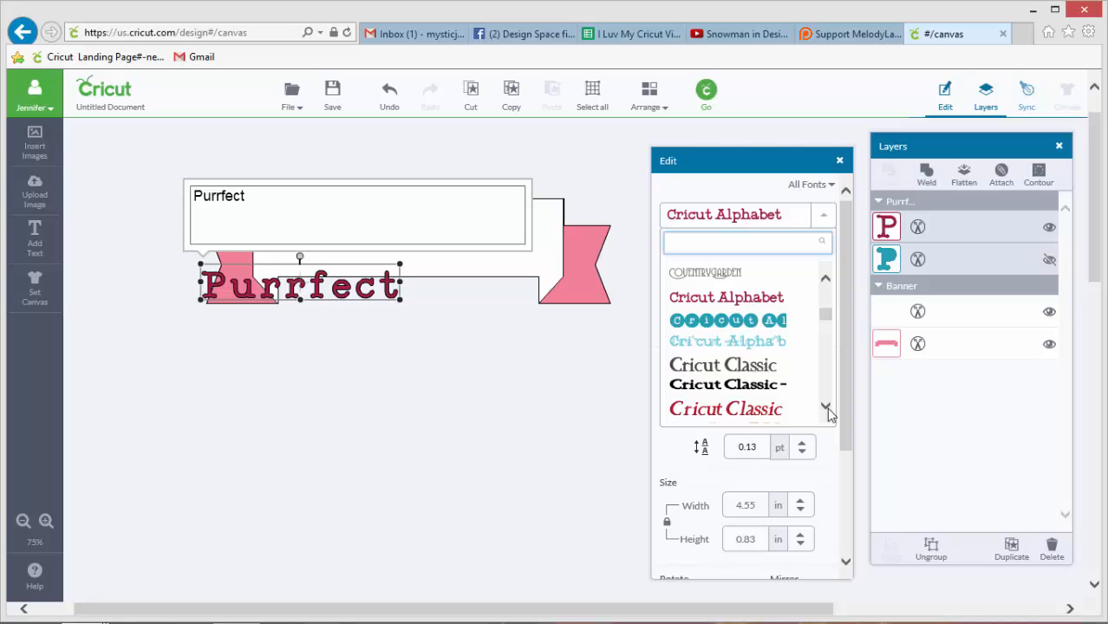
click(828, 408)
click(827, 407)
click(827, 407)
click(828, 408)
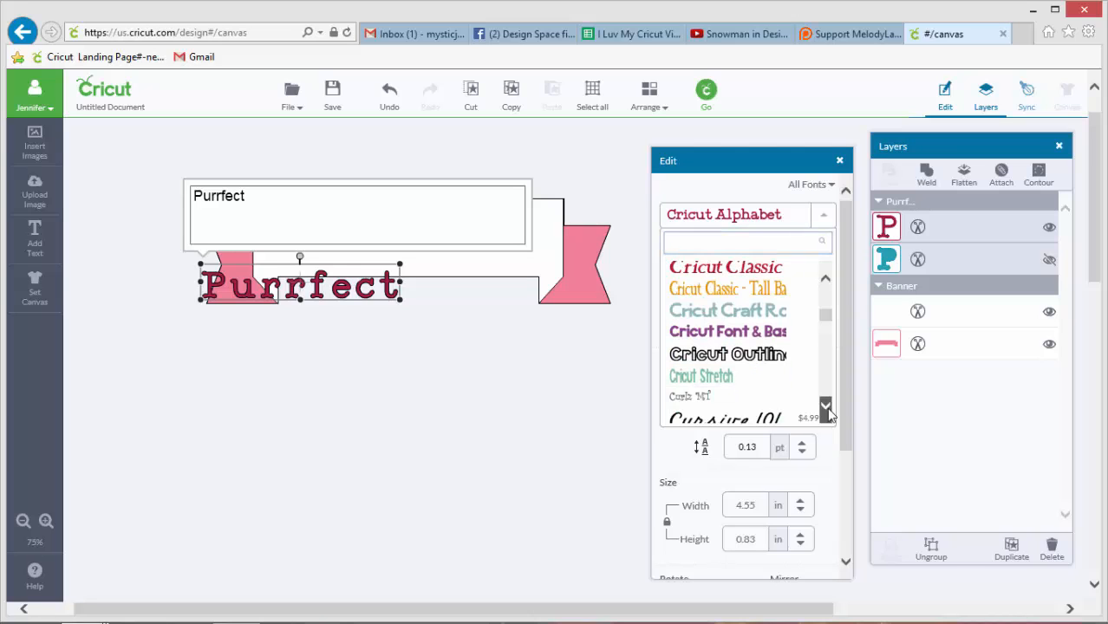
click(826, 408)
click(826, 407)
click(826, 407)
click(826, 407)
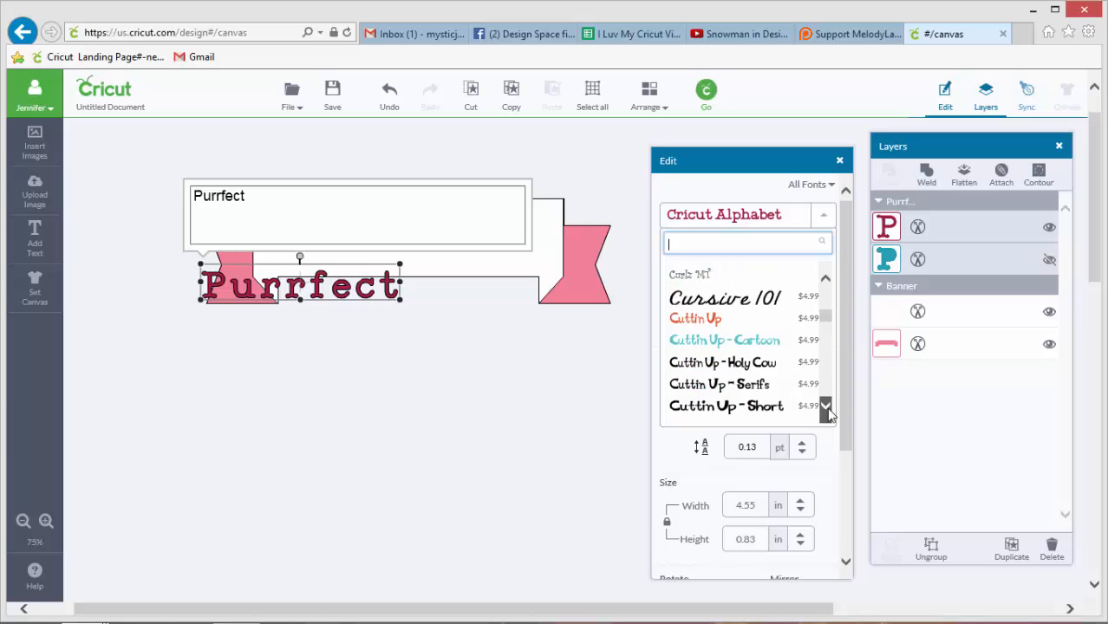
click(826, 408)
click(826, 408)
click(826, 407)
click(826, 408)
click(826, 407)
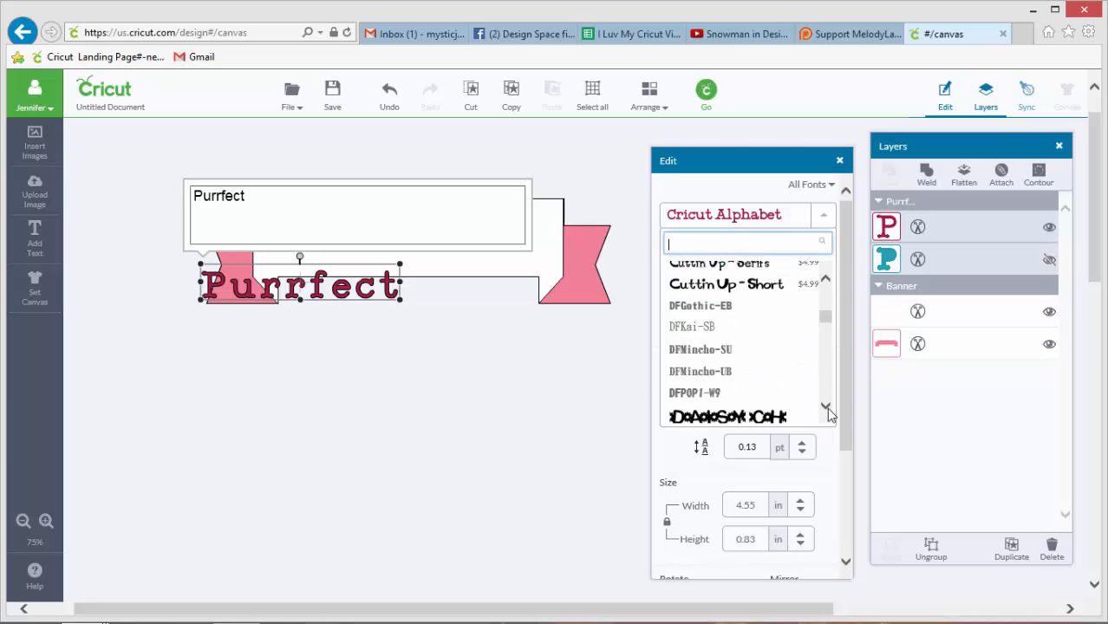
click(826, 407)
click(826, 408)
click(826, 407)
click(826, 407)
click(826, 407)
click(826, 408)
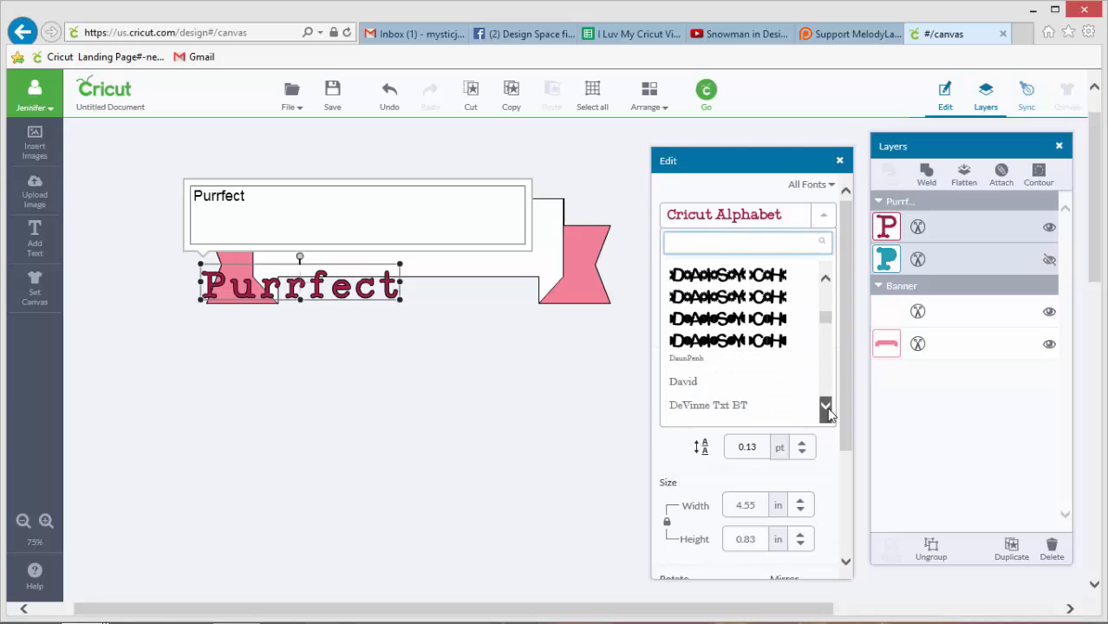
click(826, 407)
click(826, 407)
click(826, 407)
click(826, 408)
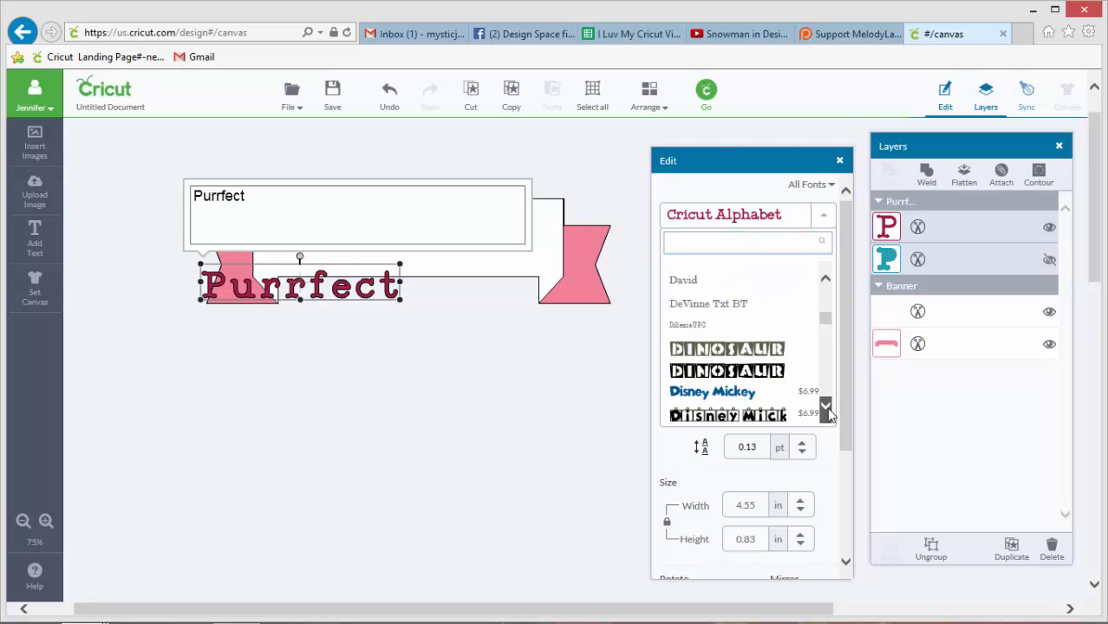
click(826, 408)
click(826, 407)
click(826, 408)
click(826, 407)
click(826, 407)
click(826, 408)
click(826, 408)
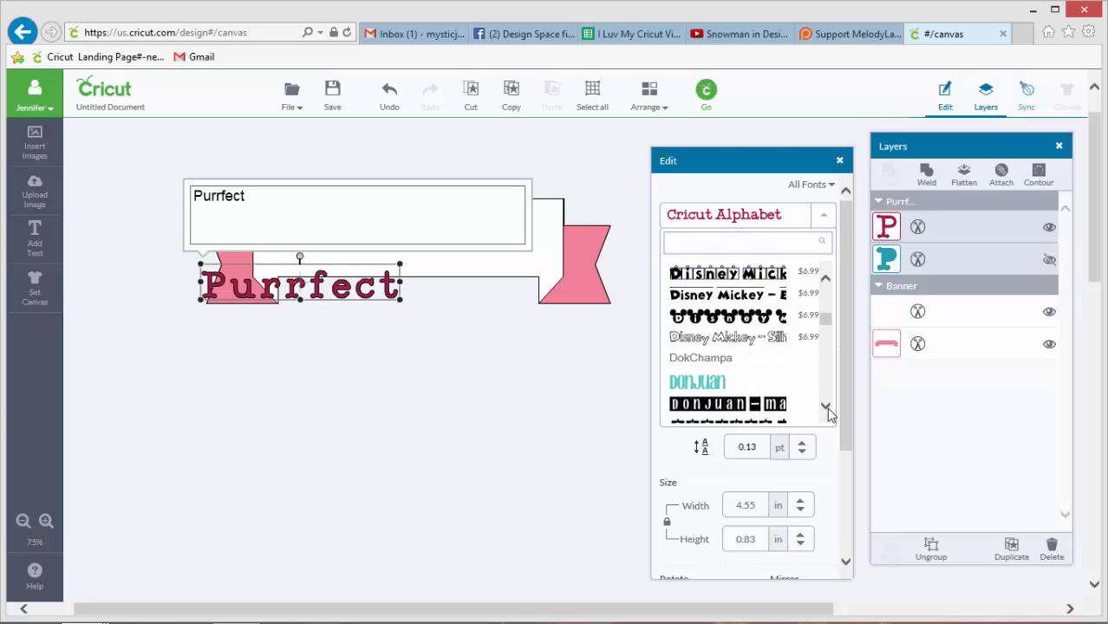
click(826, 407)
click(826, 408)
click(826, 407)
click(826, 407)
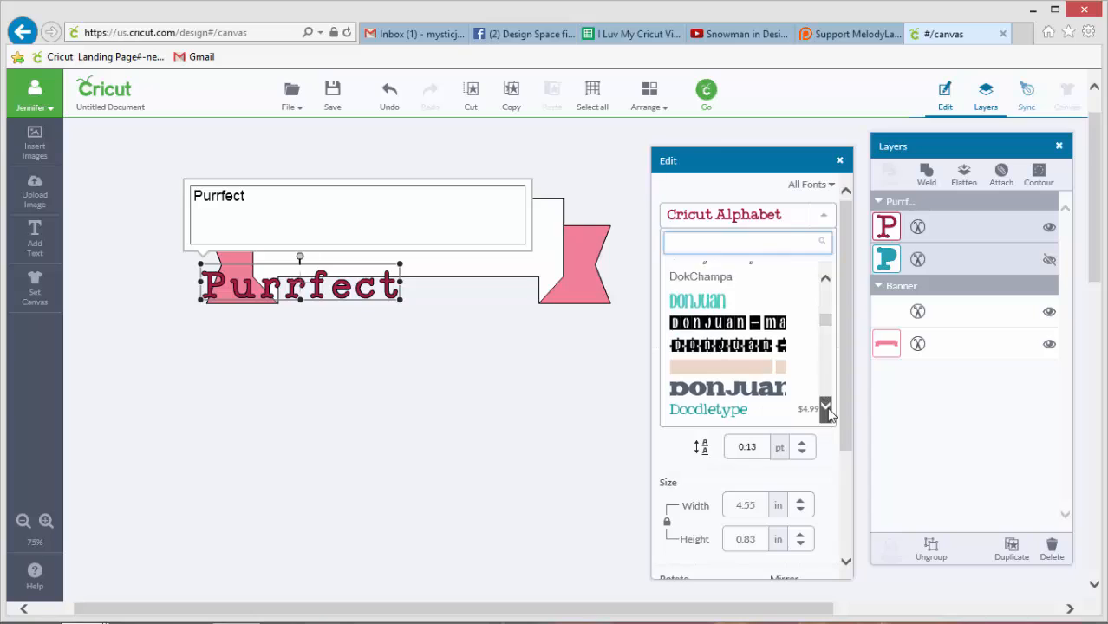
click(826, 407)
click(826, 408)
click(826, 408)
click(826, 407)
click(826, 407)
click(826, 407)
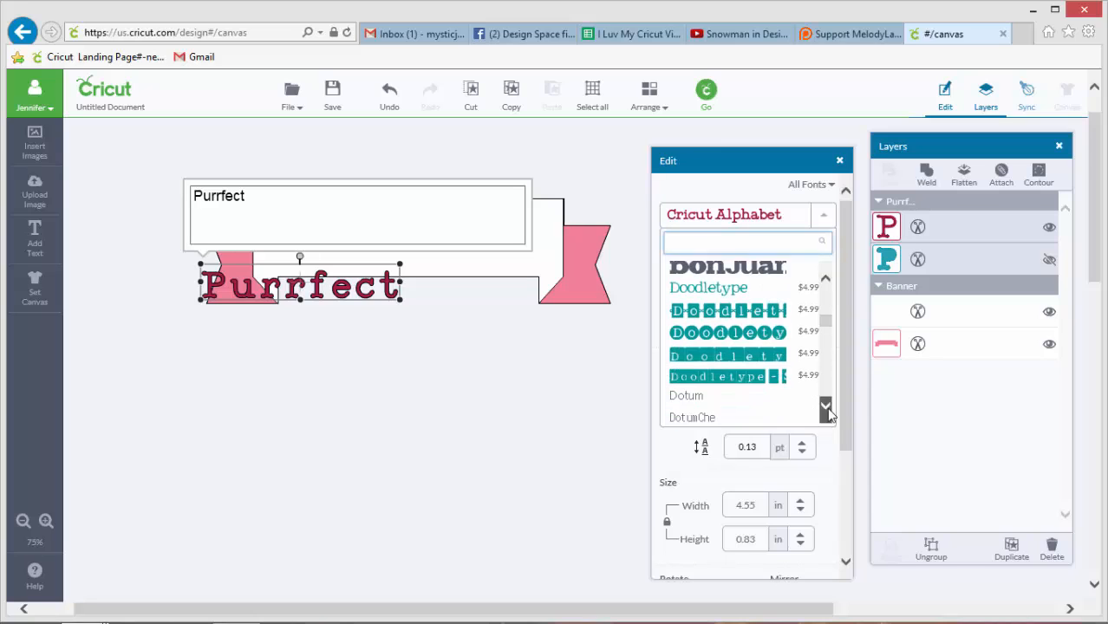
click(826, 408)
click(826, 408)
click(826, 407)
click(826, 407)
click(826, 407)
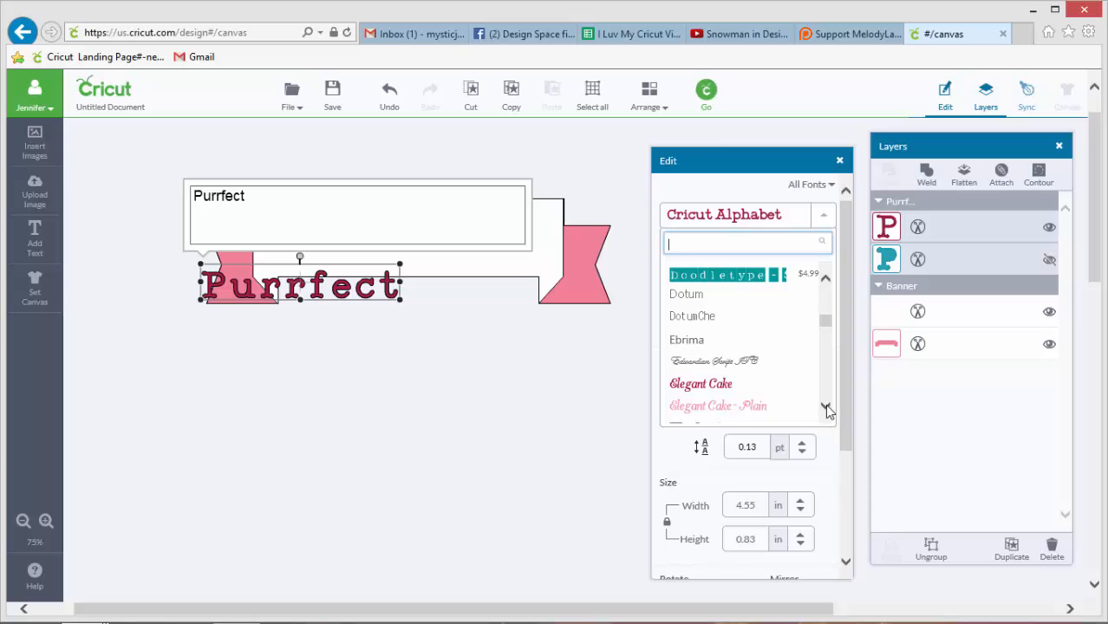
click(826, 407)
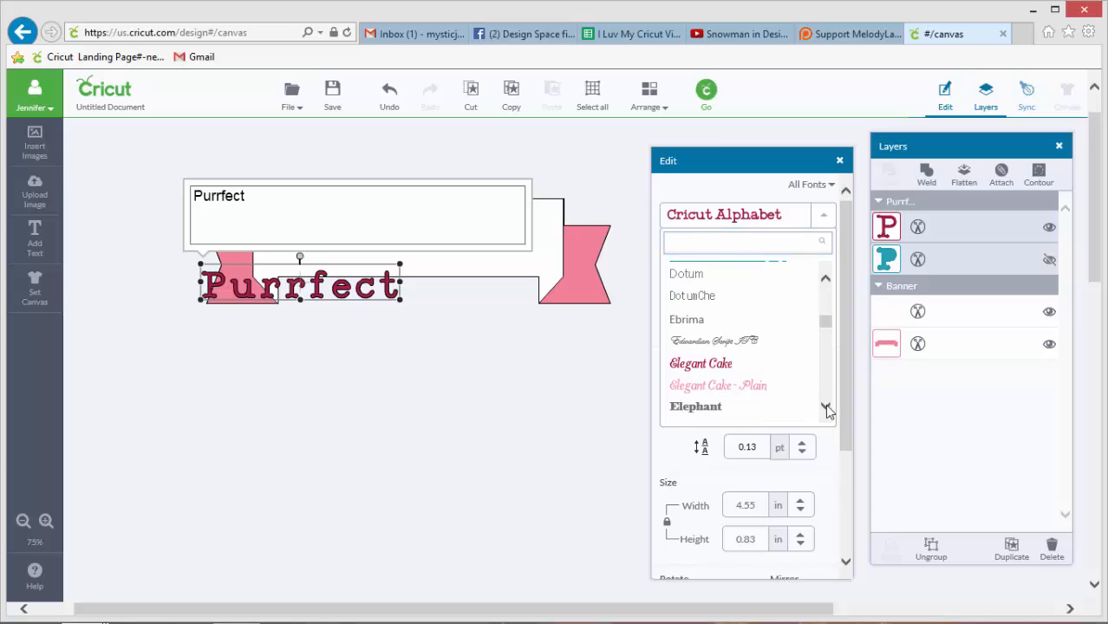
click(752, 365)
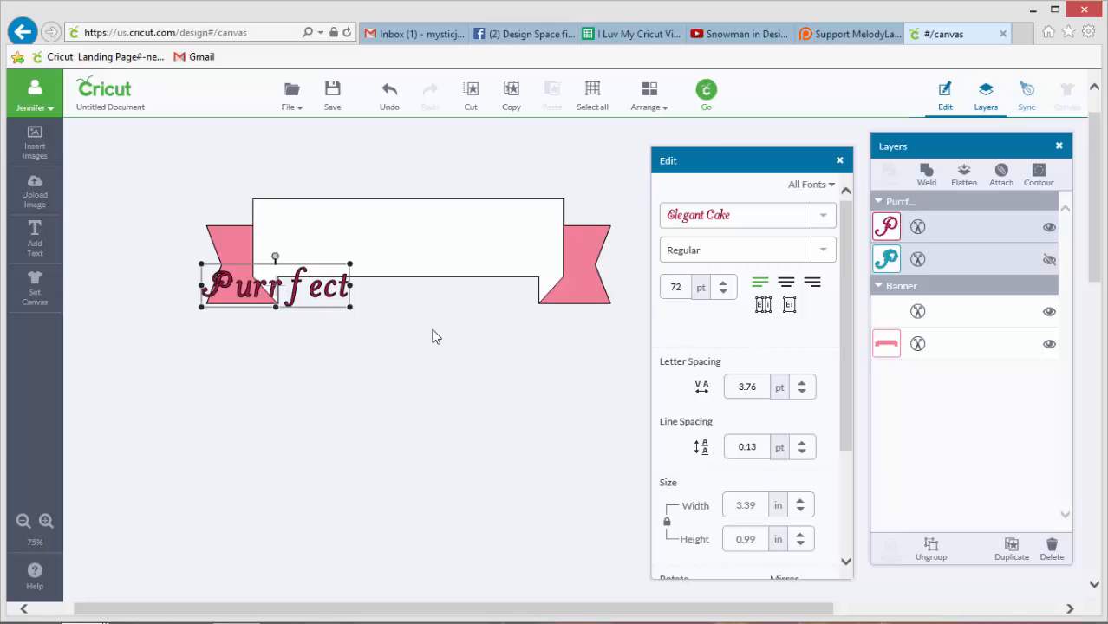
drag(293, 297, 437, 377)
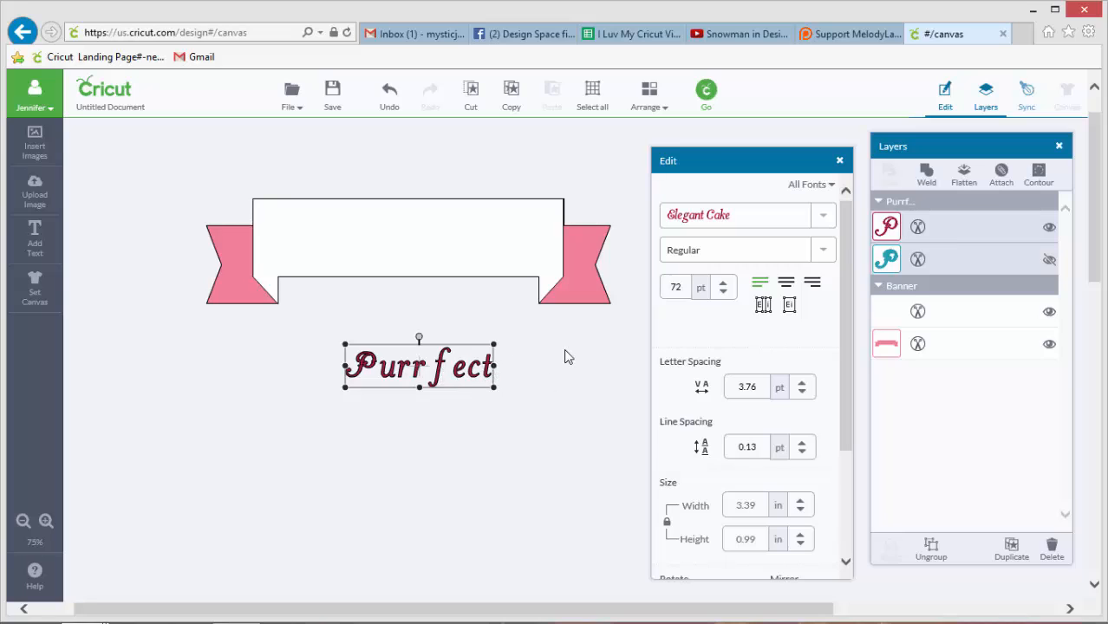
Step: Copy the hex color code f28099 from the banner's pink back layer
click(585, 299)
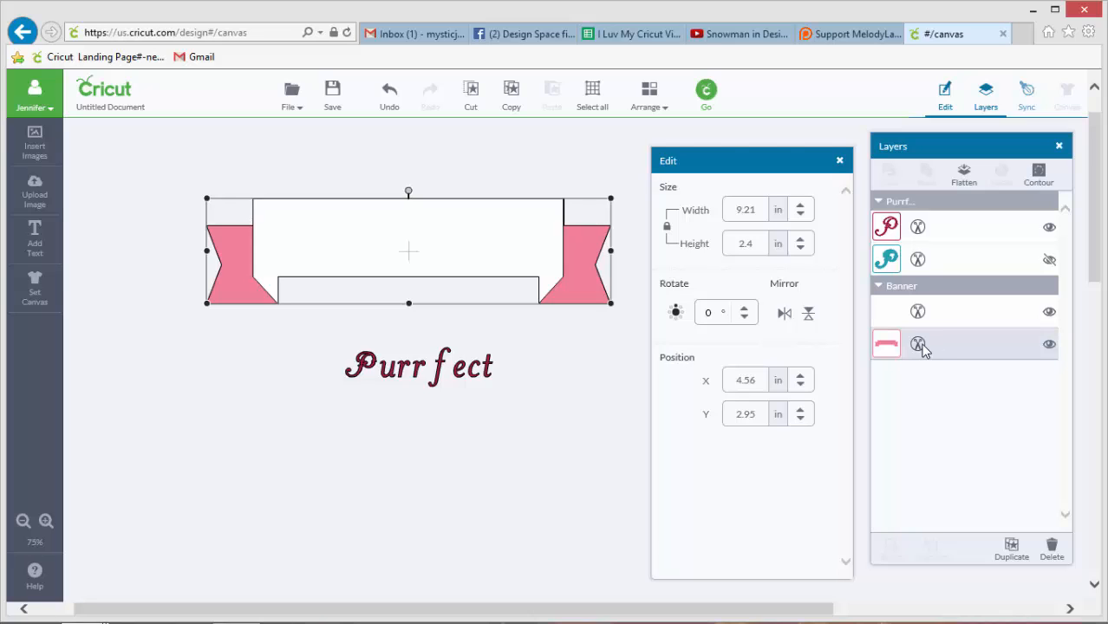
click(884, 345)
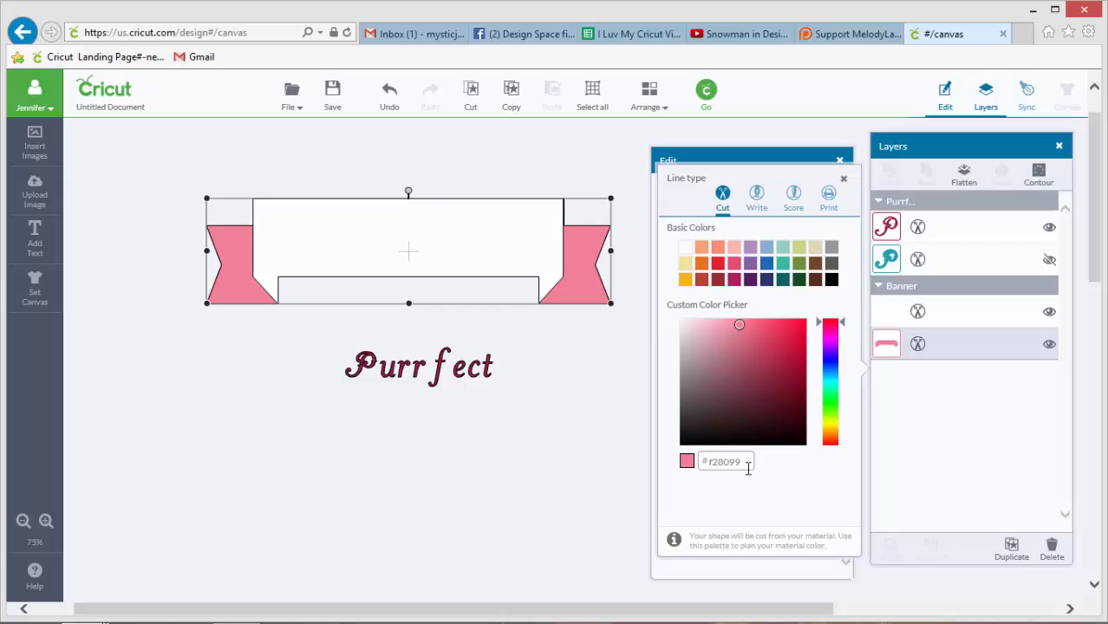
drag(750, 461, 685, 471)
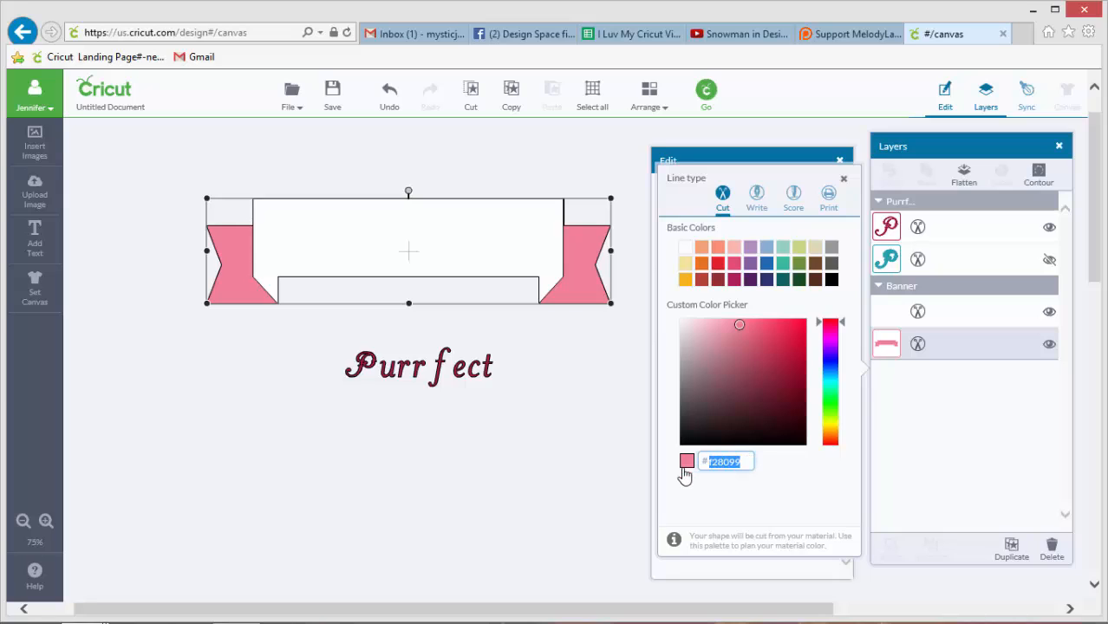
right_click(727, 468)
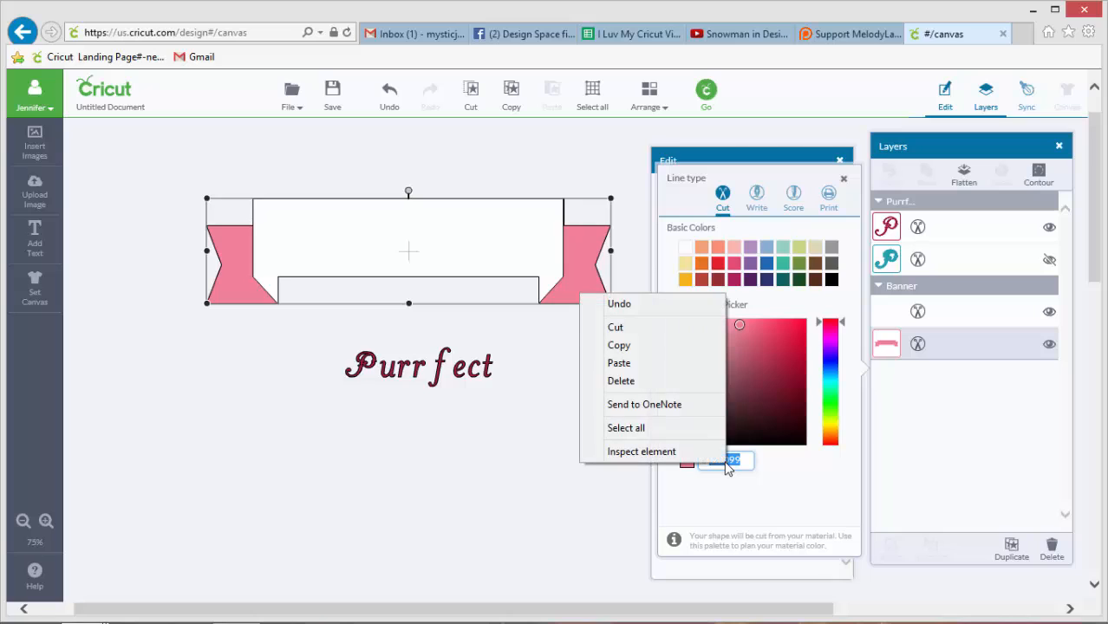
click(679, 348)
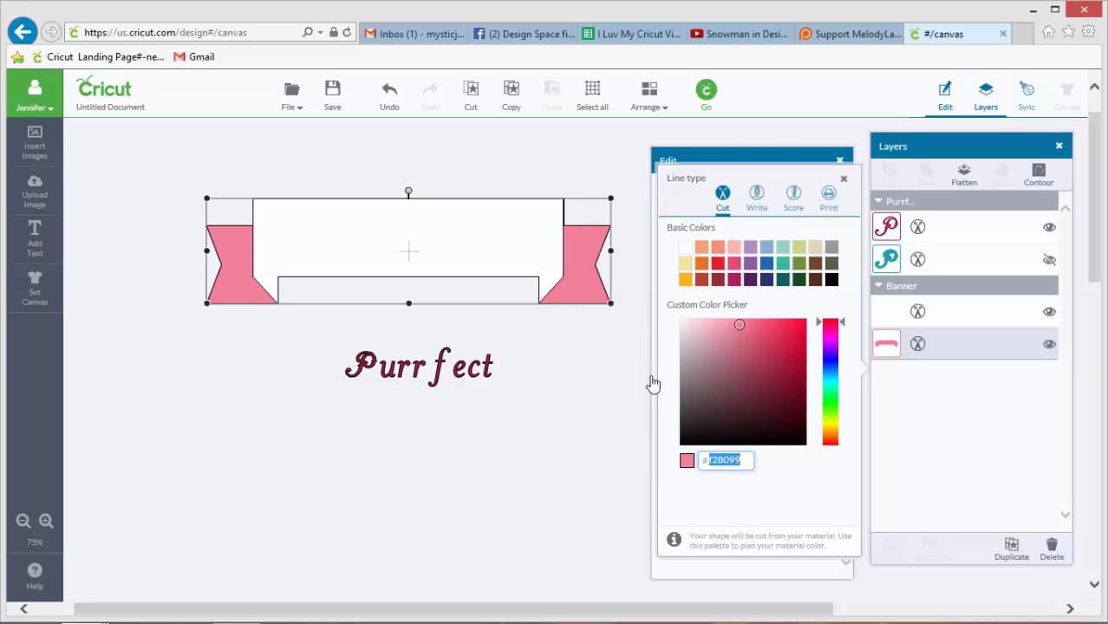
click(581, 477)
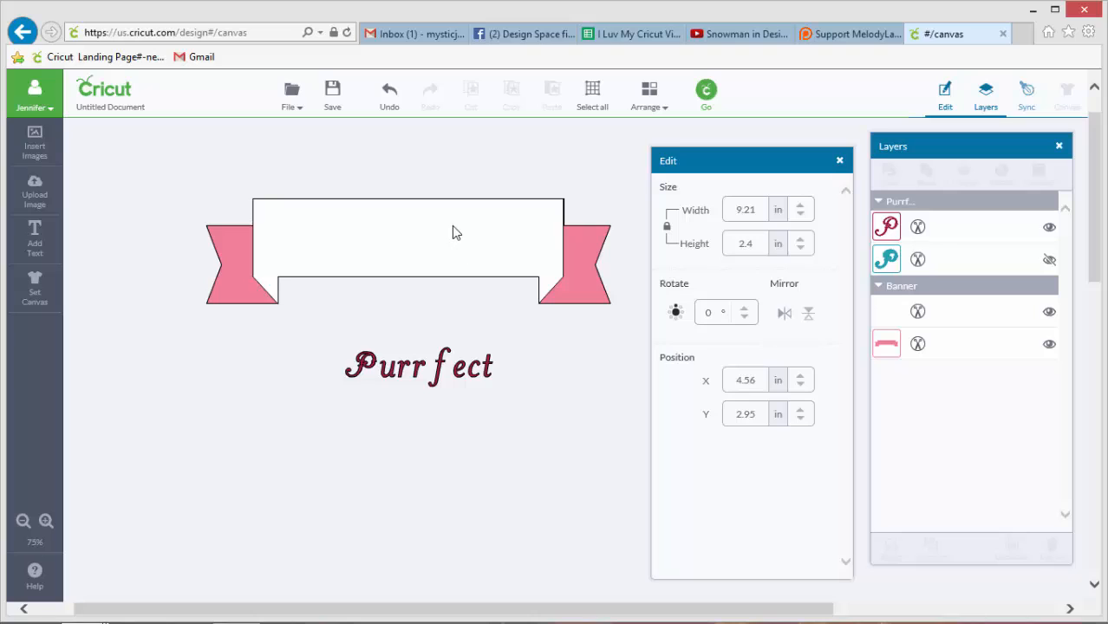
Step: Try to recolor the visible layer of the "Purrfect" text with the copied hex color #f28099
click(465, 372)
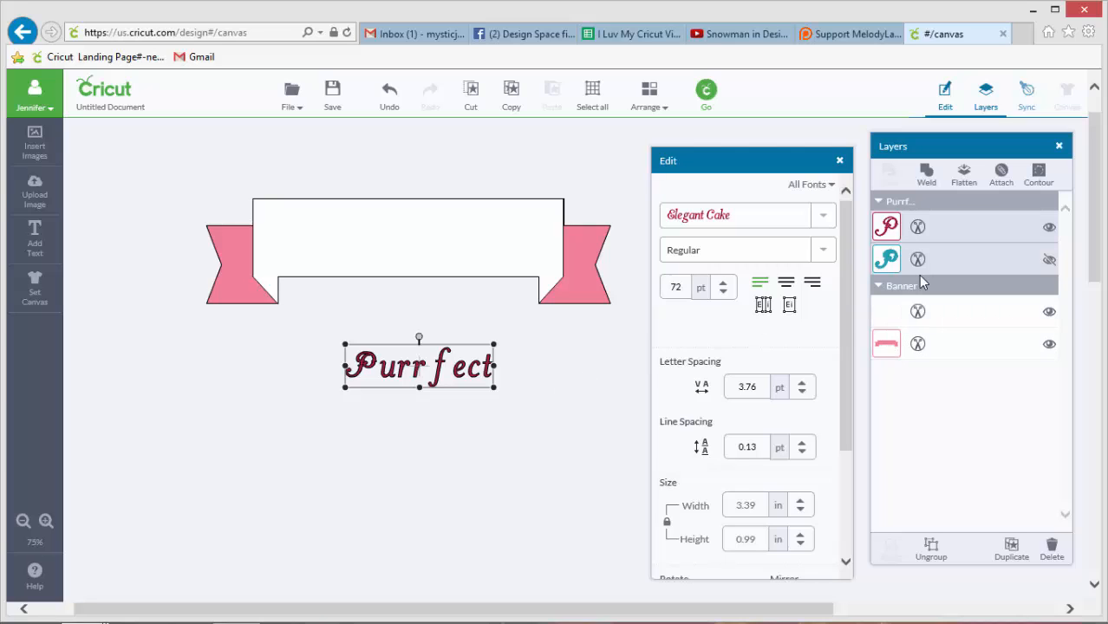
click(887, 227)
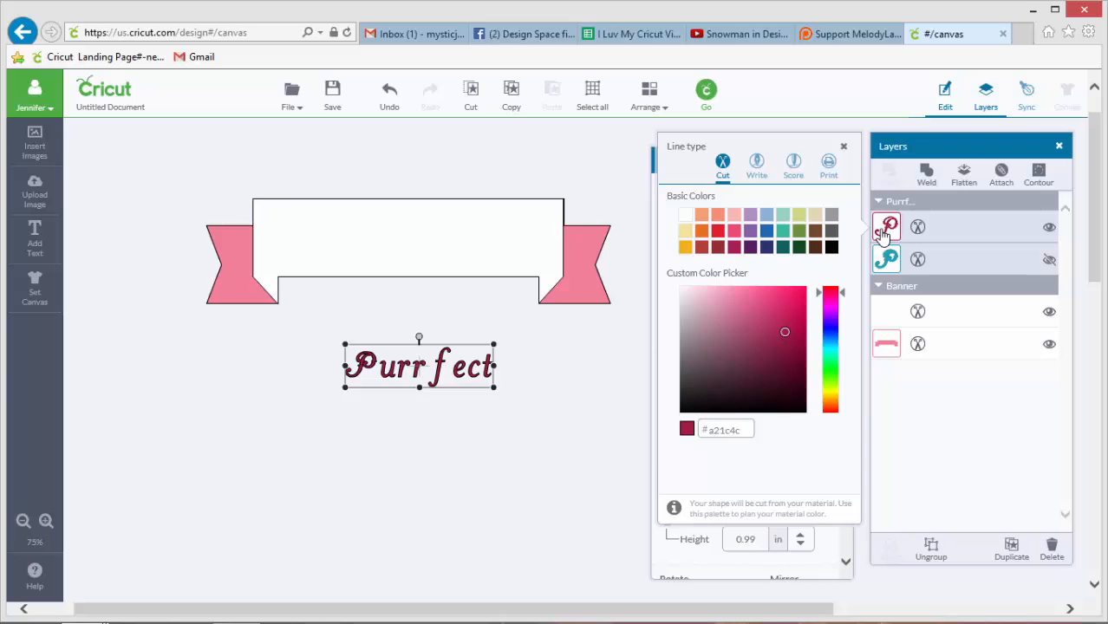
click(741, 430)
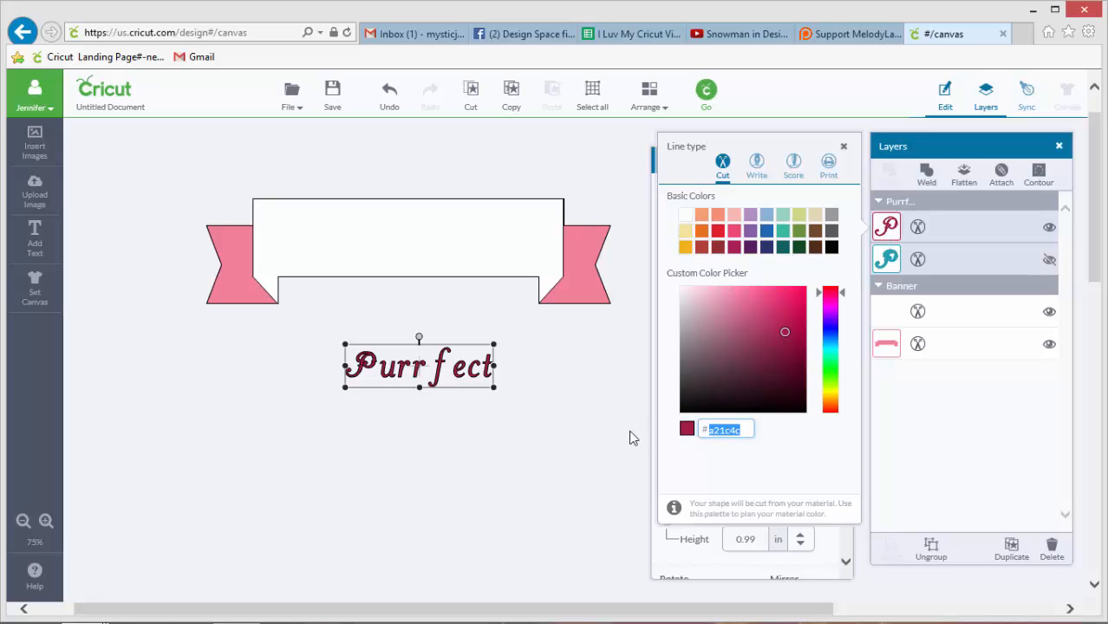
right_click(731, 431)
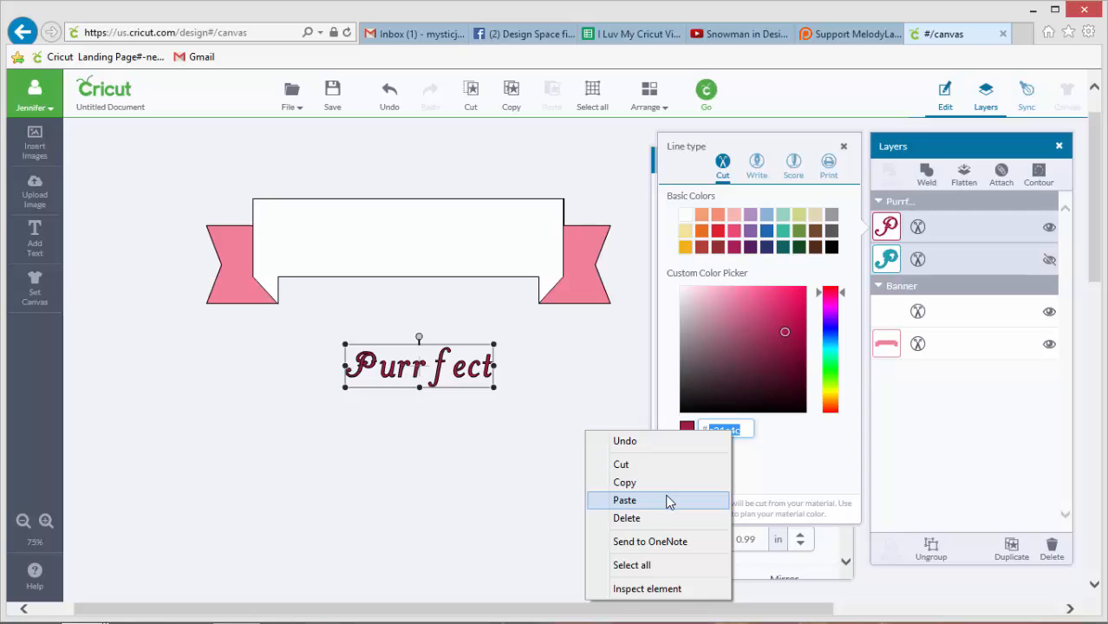
click(668, 502)
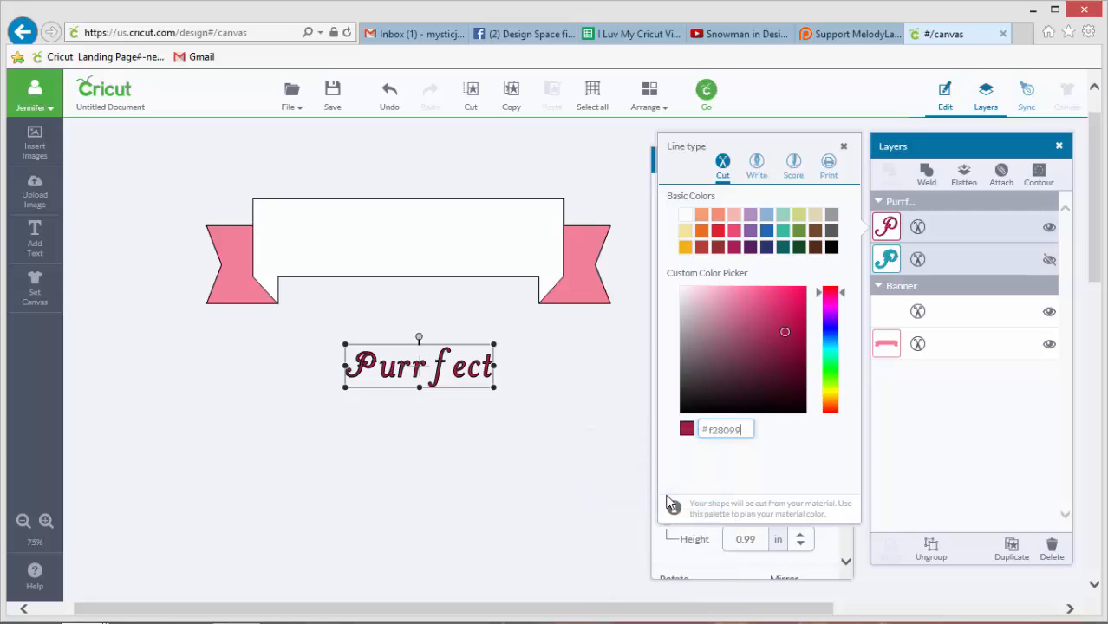
click(544, 503)
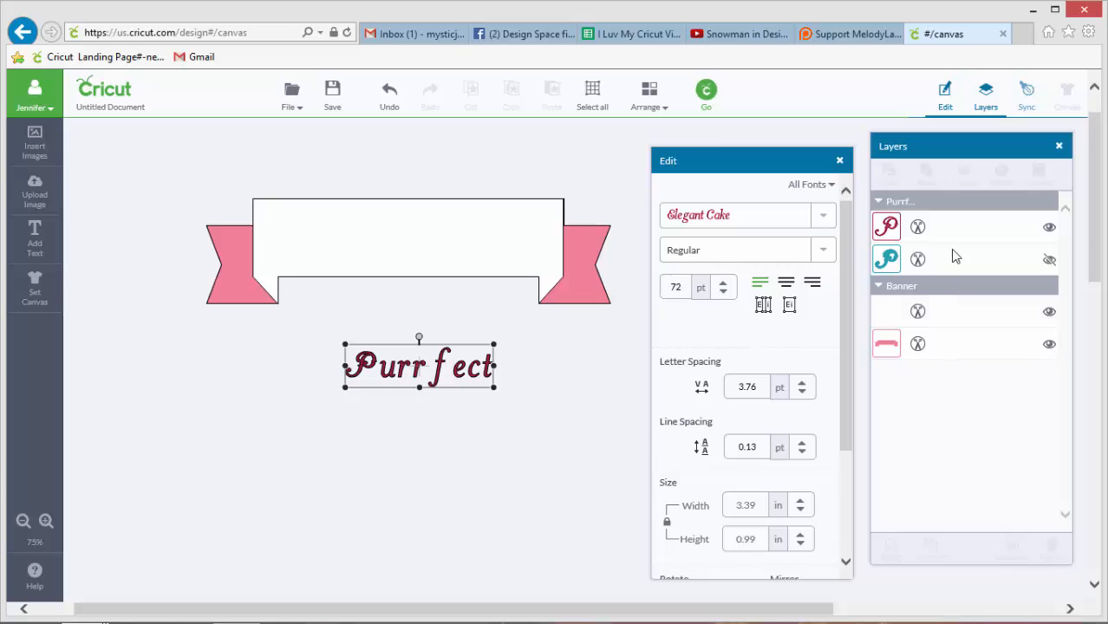
Step: Ungroup the "Purrfect" text into its two font layers and delete the teal shadow layer
click(951, 227)
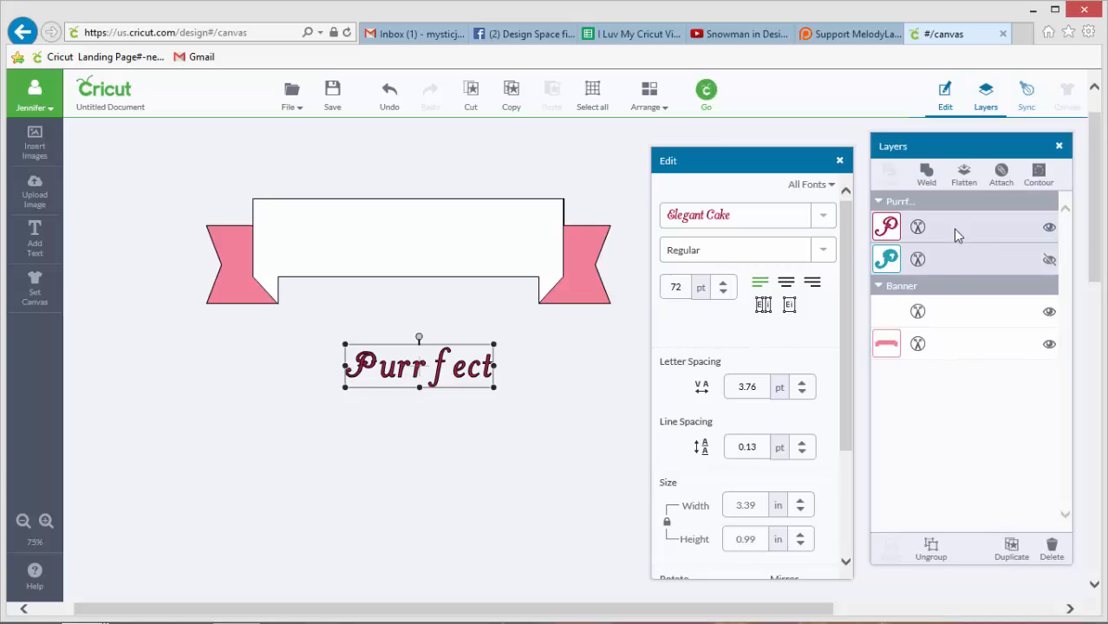
click(932, 553)
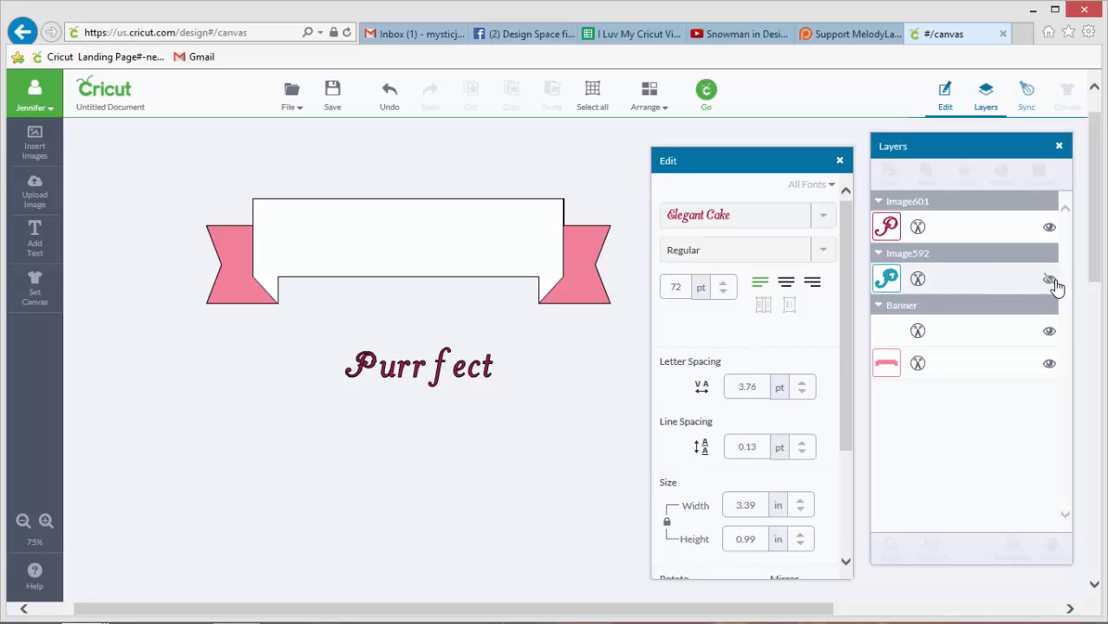
click(994, 279)
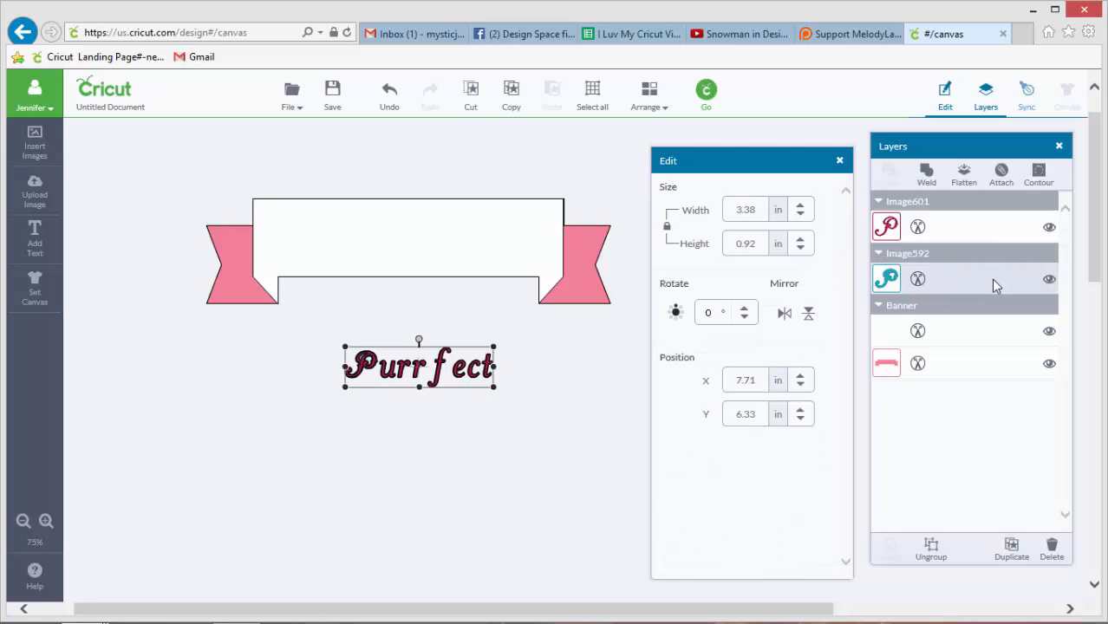
click(1051, 548)
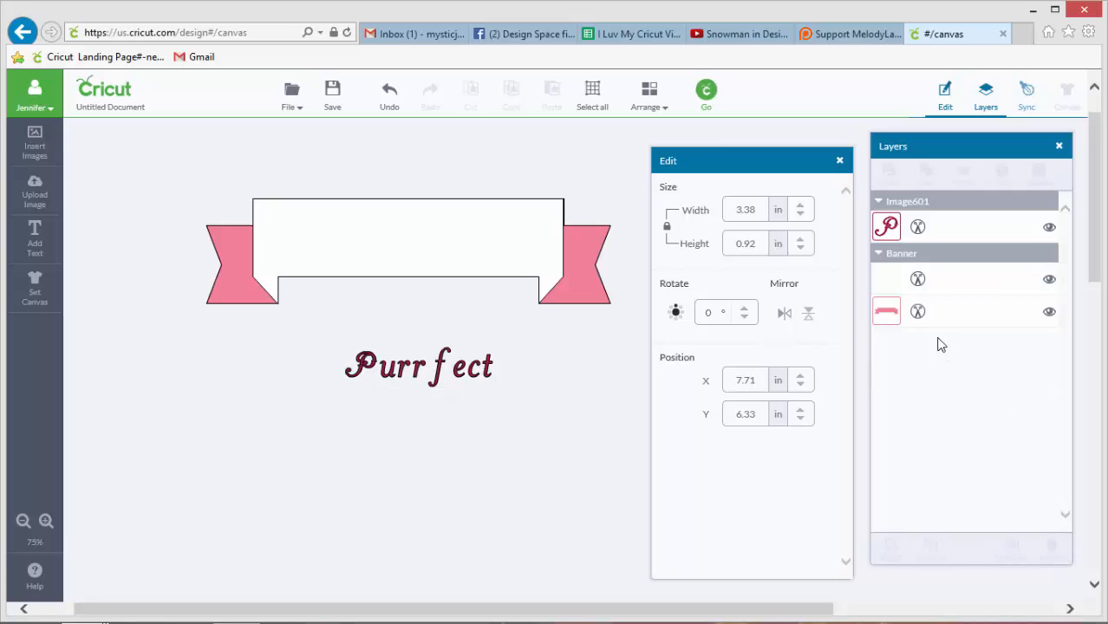
Step: Ungroup the remaining "Purrfect" layer into single letters and nudge the f closer to the r, to X 9.5 in
click(943, 227)
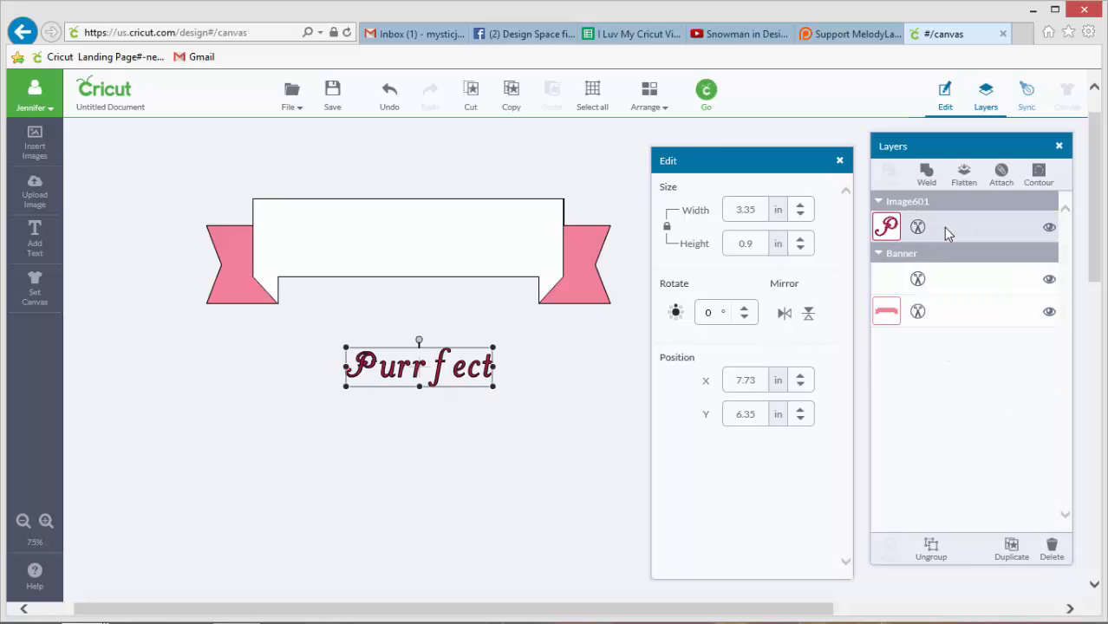
click(932, 543)
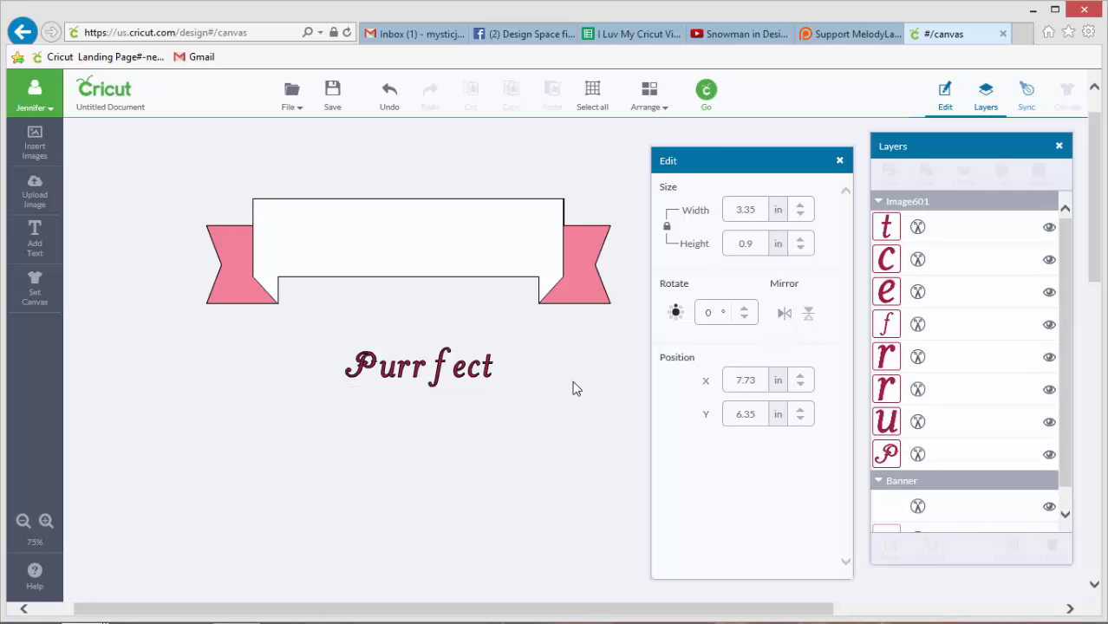
click(441, 374)
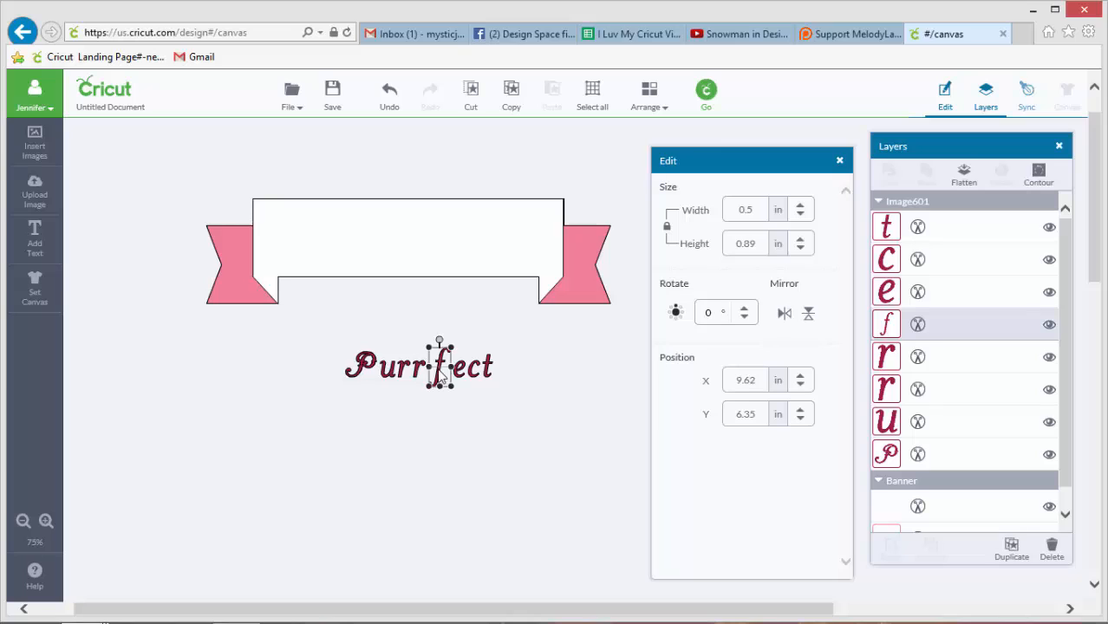
key(Left)
key(Left)
key(Left)
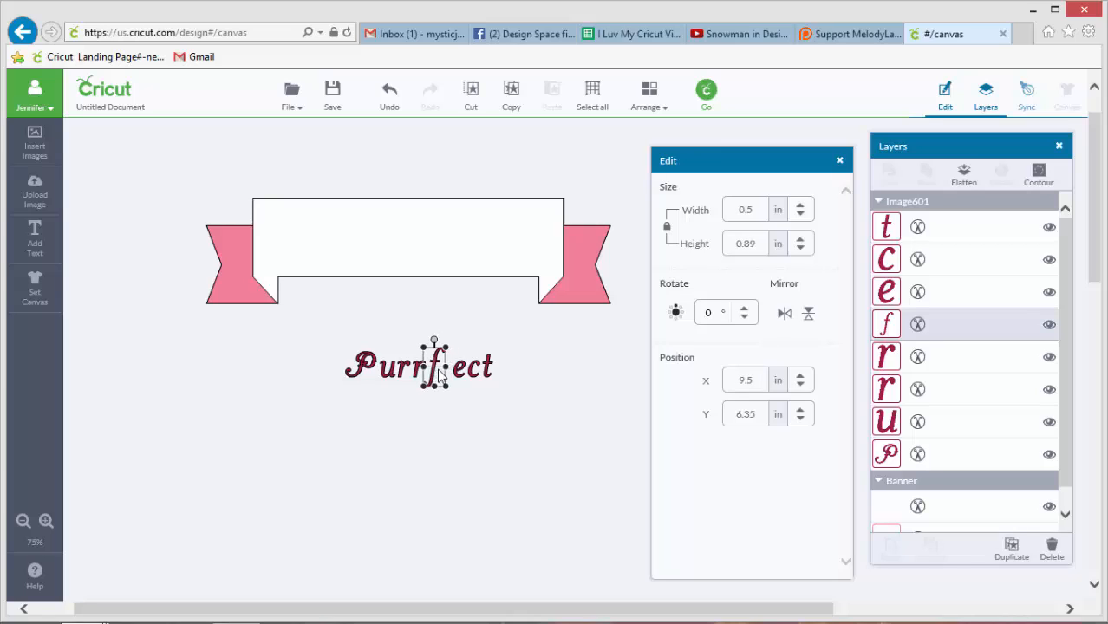
click(468, 407)
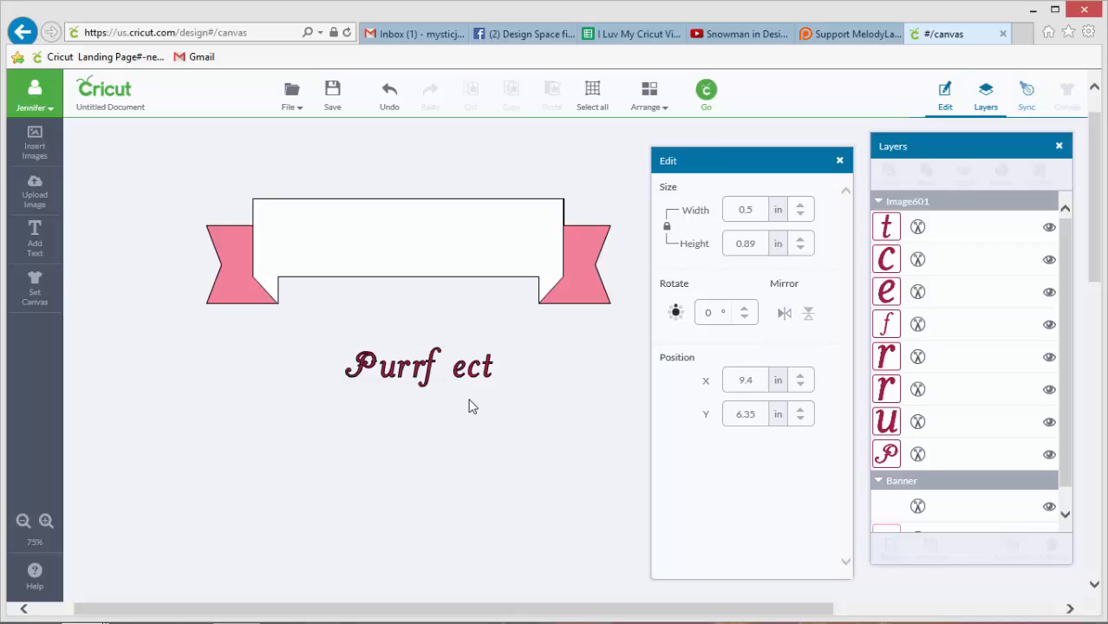
click(429, 374)
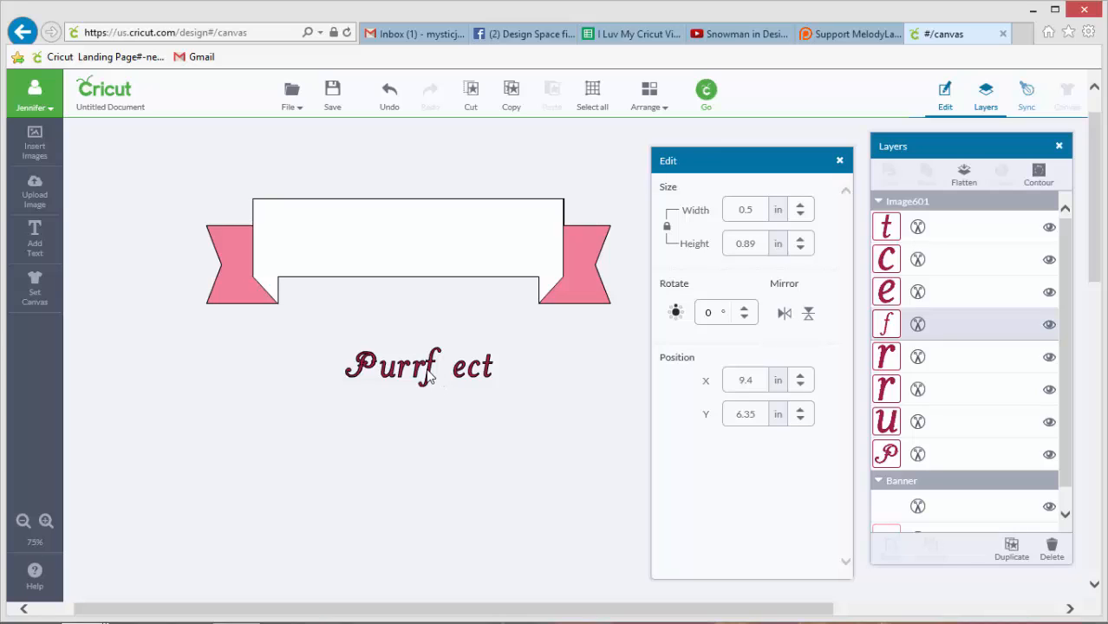
key(Right)
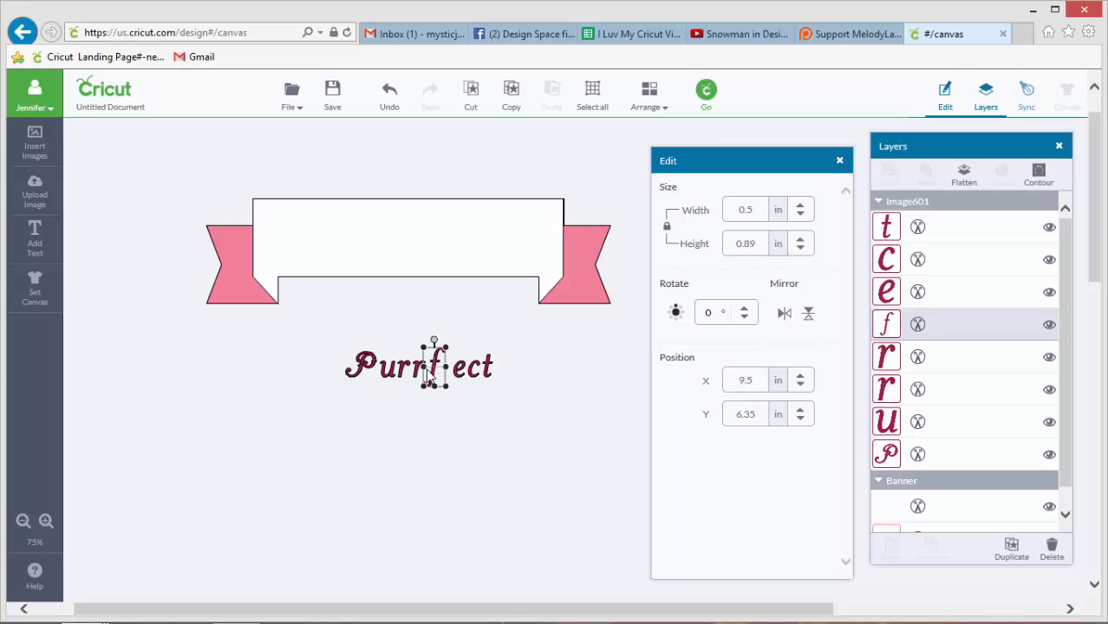
click(463, 386)
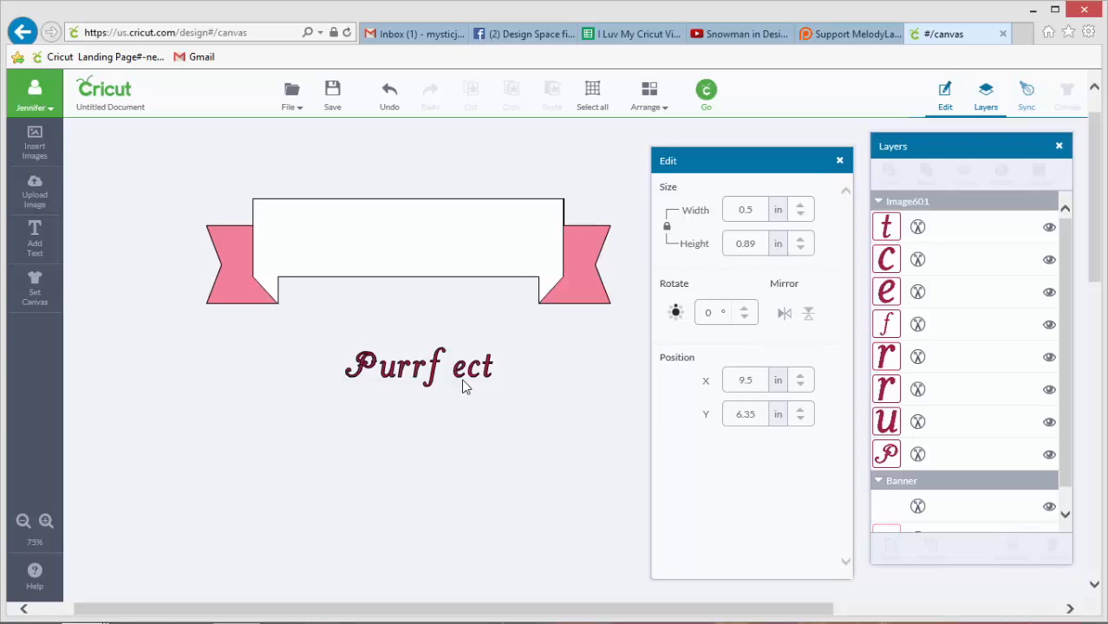
Step: Close the gaps after the f by moving the e beside it and nudging the c left to X 10.3 in
click(460, 381)
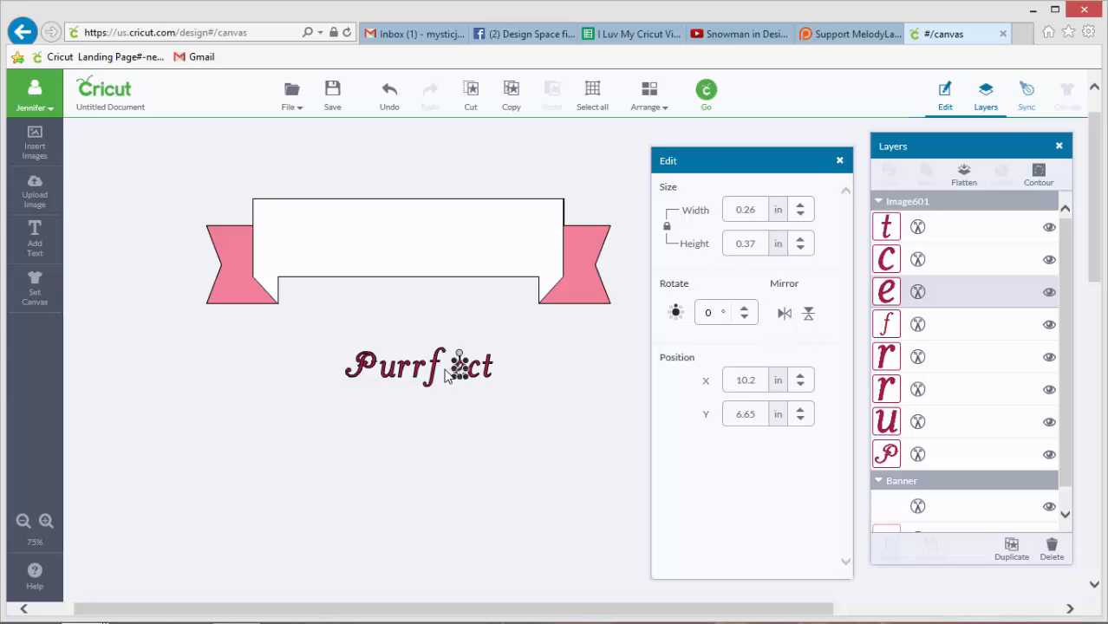
mouse_move(460, 371)
mouse_down()
mouse_move(447, 374)
mouse_move(472, 372)
mouse_move(456, 372)
mouse_up()
click(387, 95)
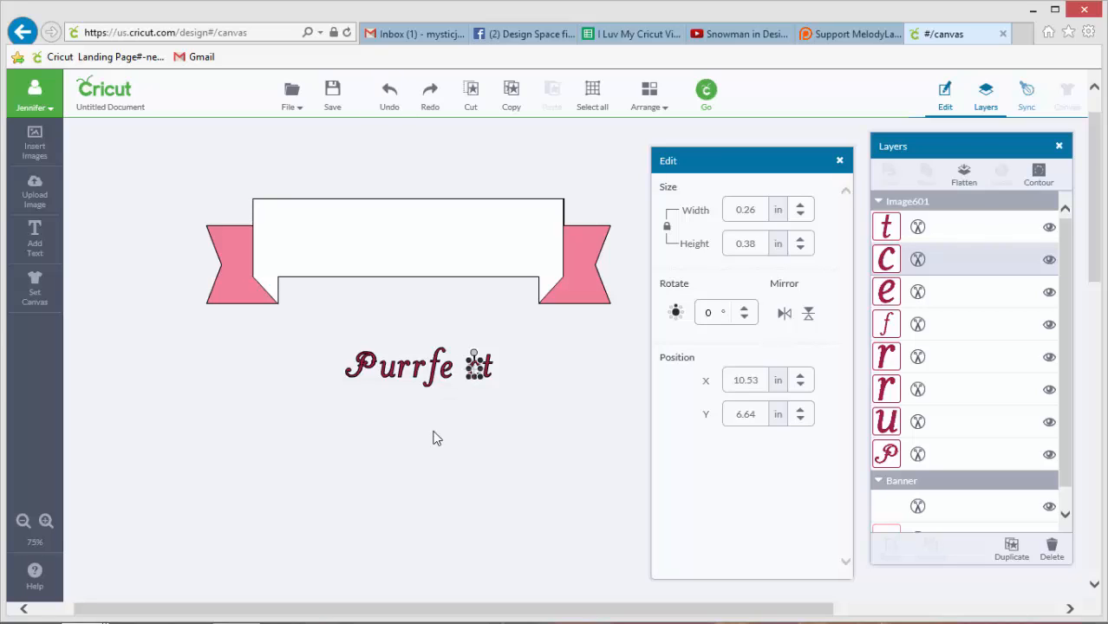
key(Left)
key(Left)
key(Left)
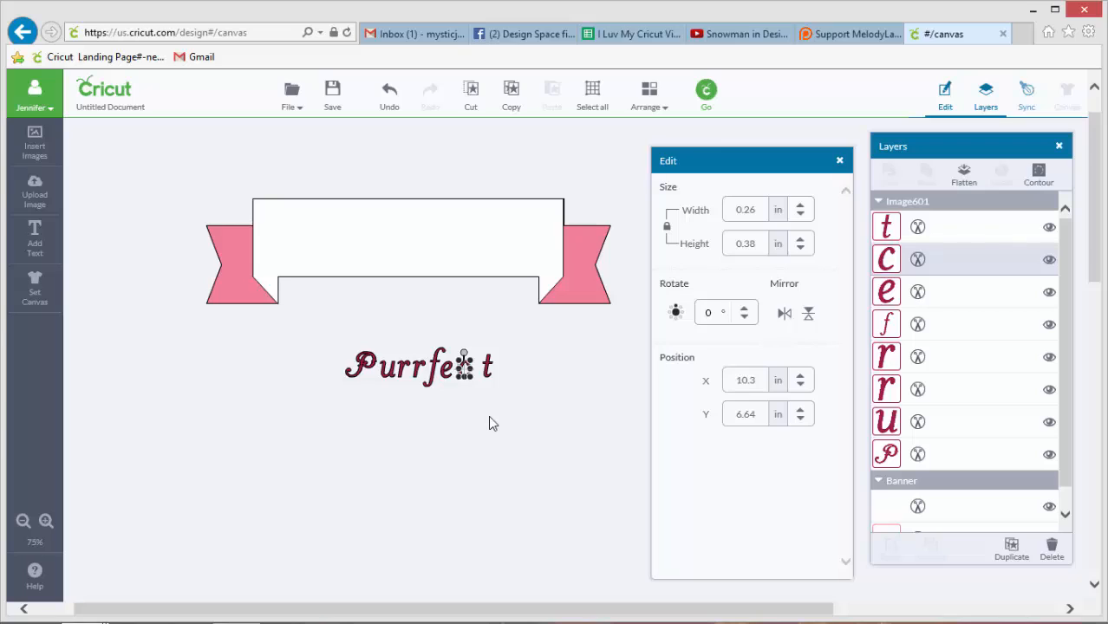
Step: Move the t closer to the c, to about X 10.71 in, and group all the letters of "Purrfect"
click(488, 416)
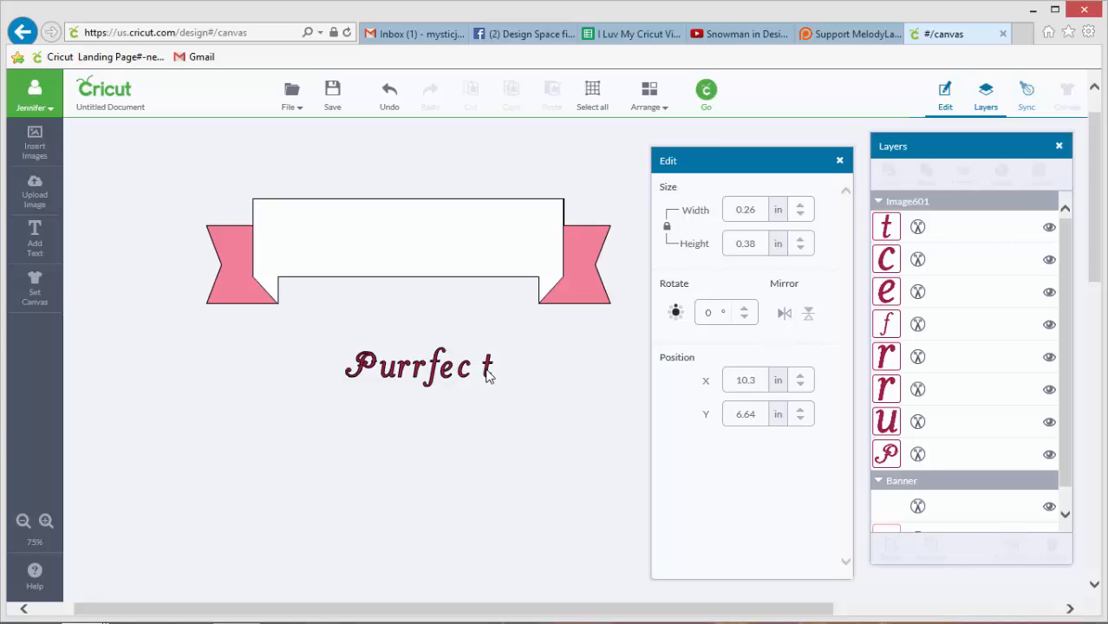
click(488, 373)
drag(488, 373, 481, 374)
click(479, 405)
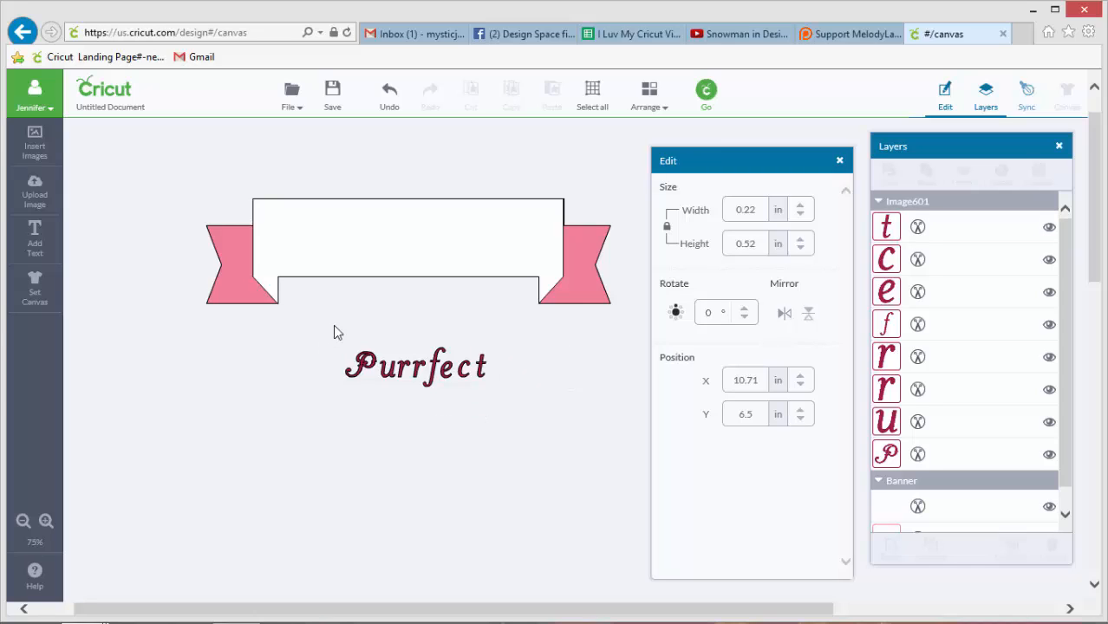
drag(333, 325, 553, 402)
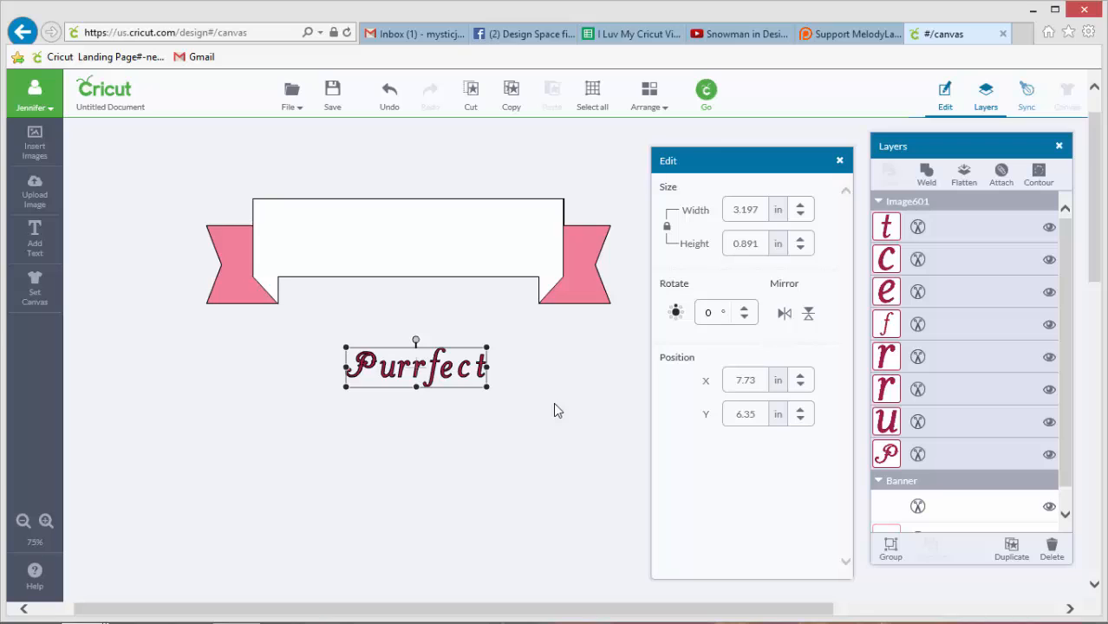
click(891, 549)
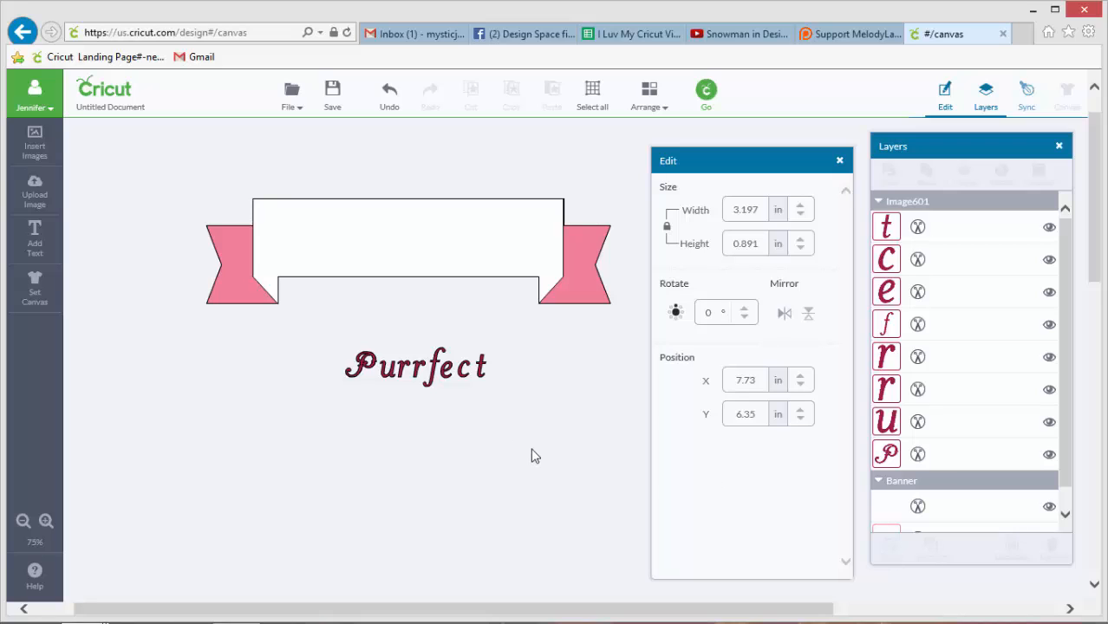
Step: Place the grouped "Purrfect" on the banner's white front at about X 6.4, Y 3.16 in, enlarged to about 5.35 by 1.39 in
click(431, 375)
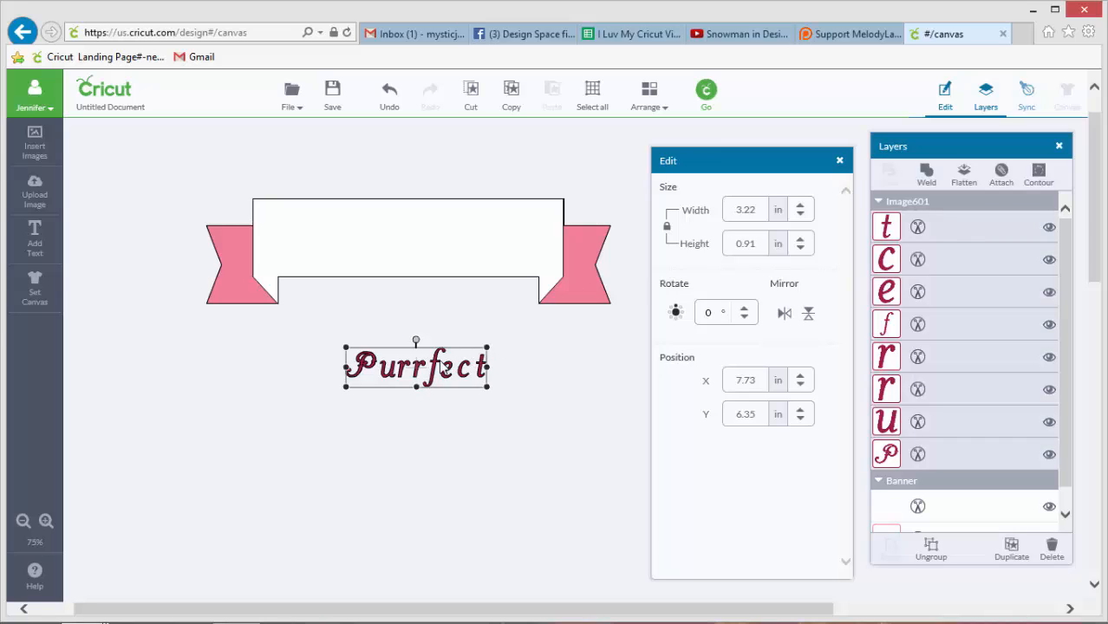
drag(437, 368, 578, 268)
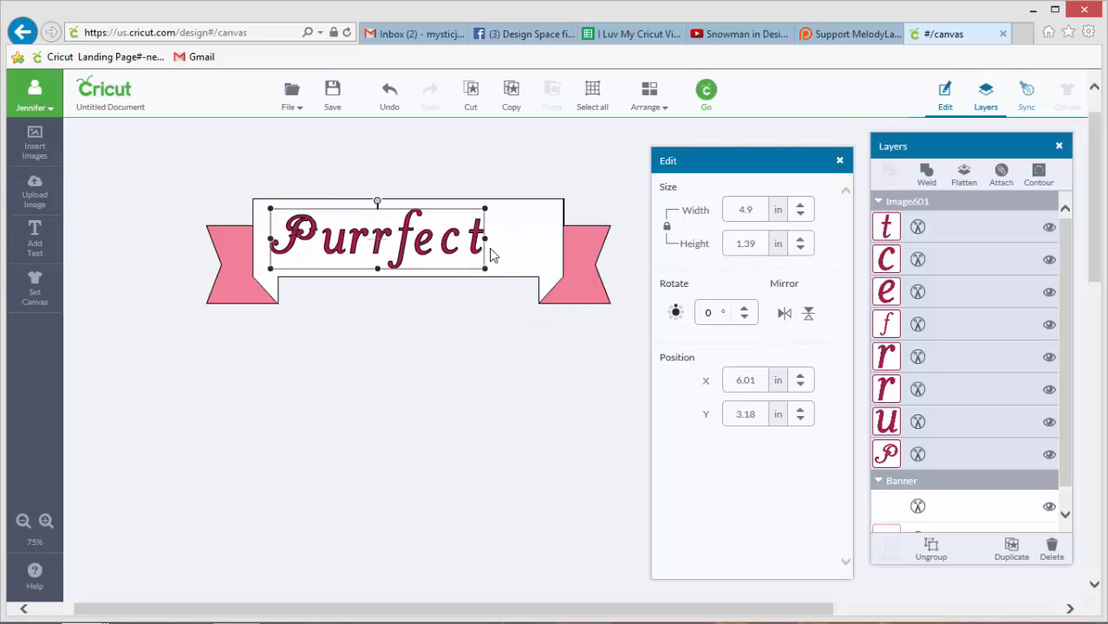
drag(485, 238, 505, 238)
drag(418, 251, 436, 251)
click(439, 333)
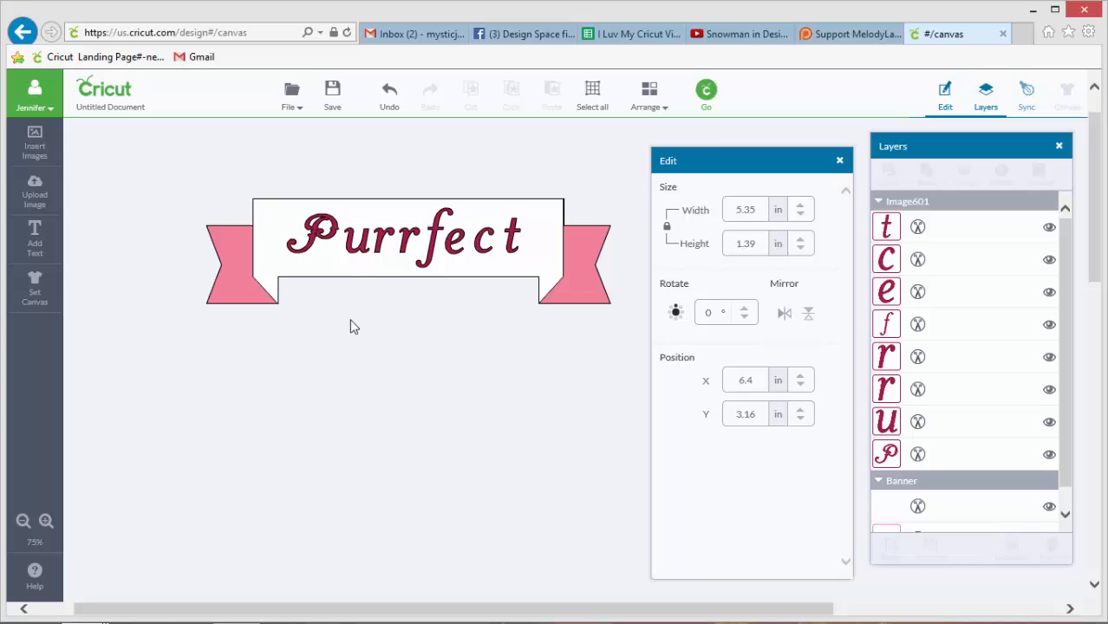
click(314, 245)
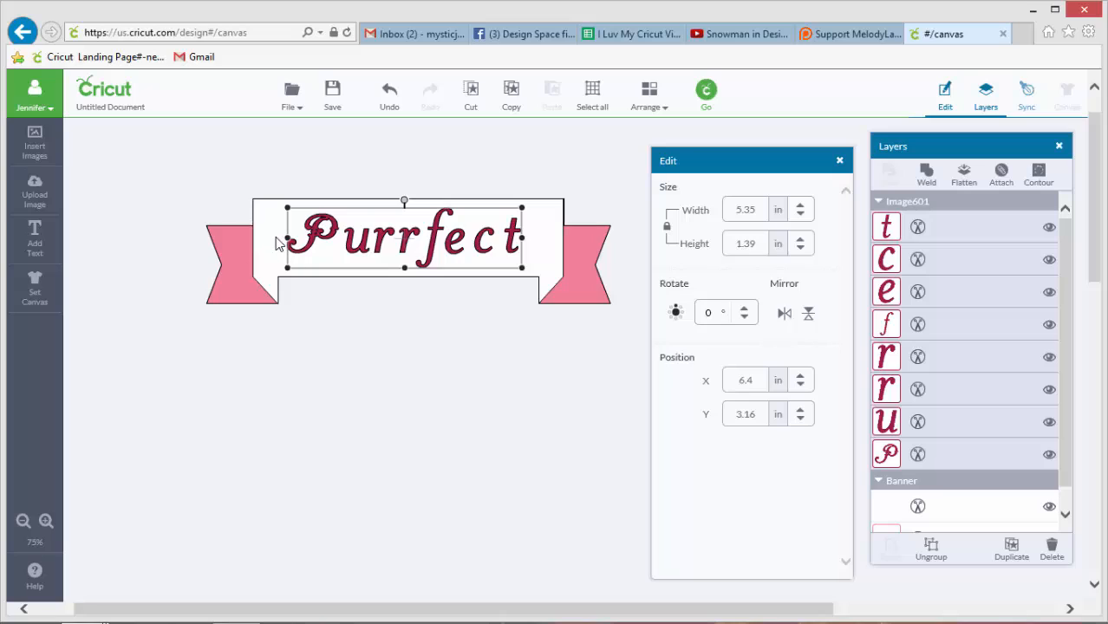
Step: Group the word "Purrfect" with the banner's white front and flatten them into one printable layer
shift+click(275, 244)
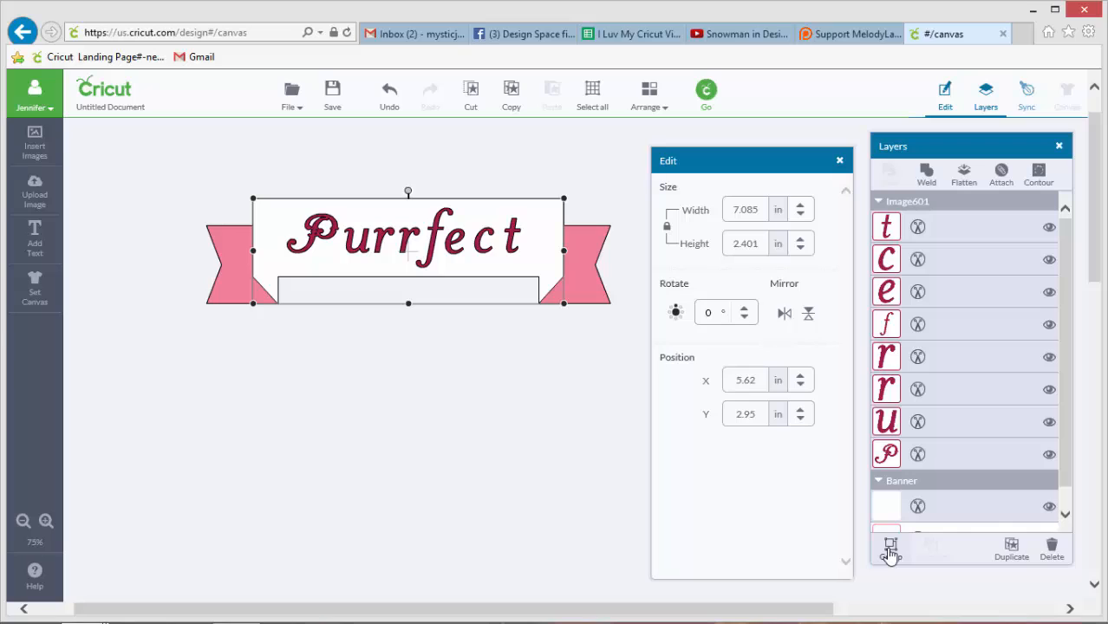
click(890, 552)
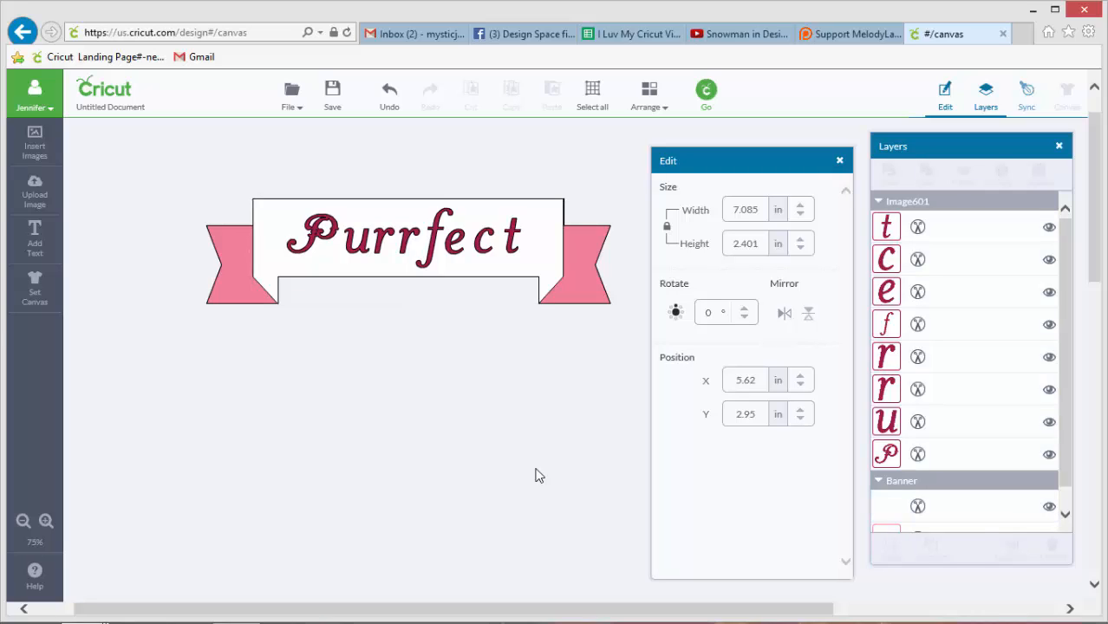
mouse_move(454, 260)
mouse_down()
mouse_move(459, 438)
mouse_move(472, 357)
mouse_move(453, 260)
mouse_up()
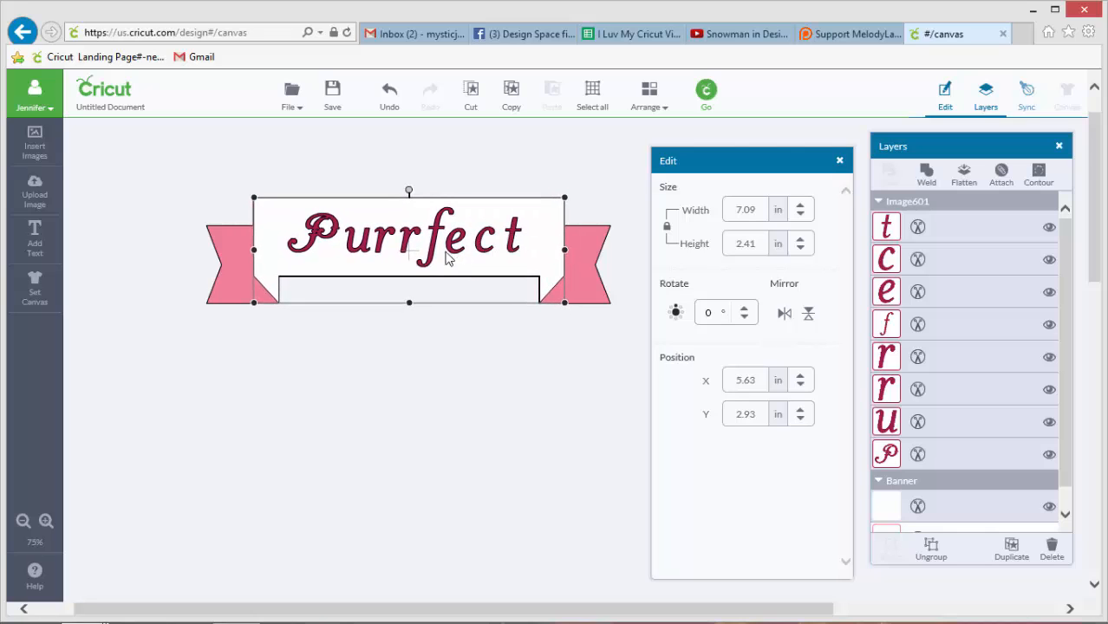
click(388, 105)
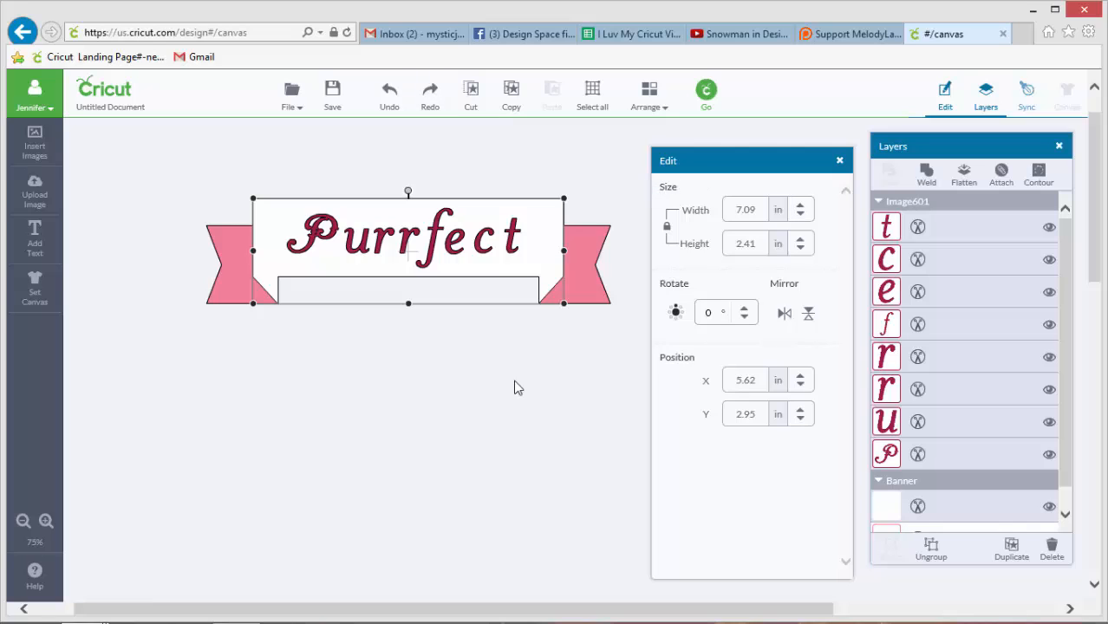
click(964, 176)
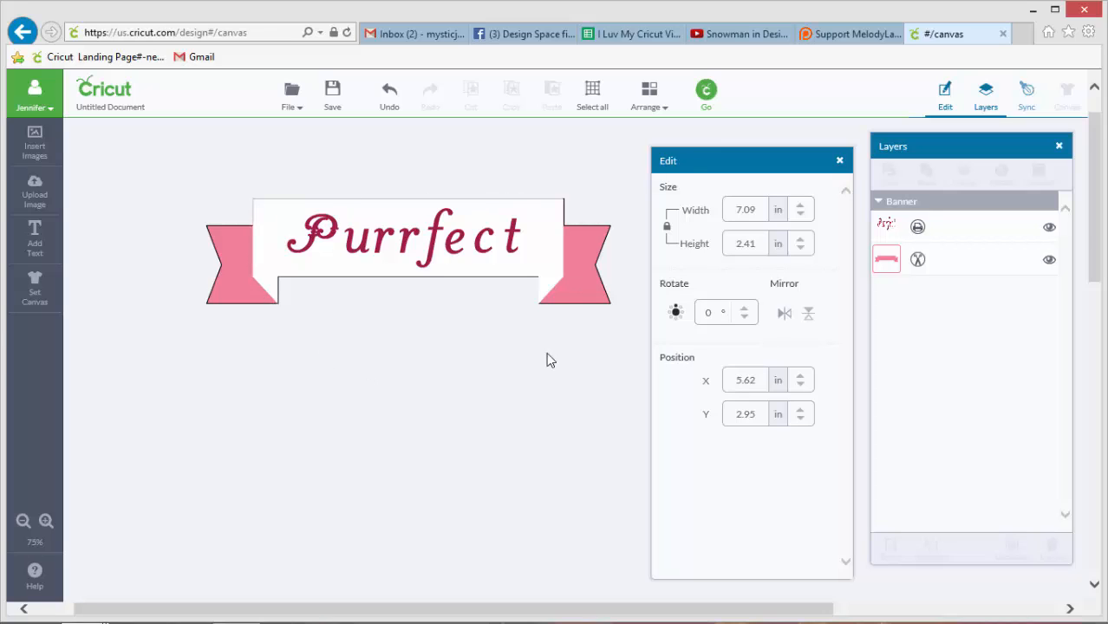
Step: Check the mat preview of the flattened banner, return to the canvas and select the printable layer
click(710, 92)
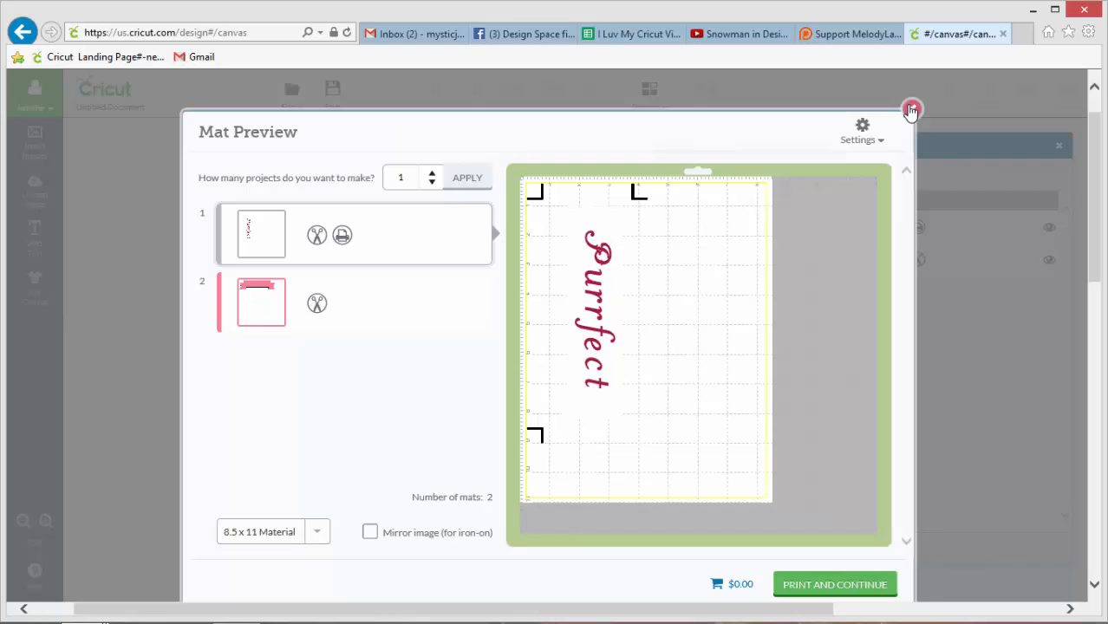
click(911, 109)
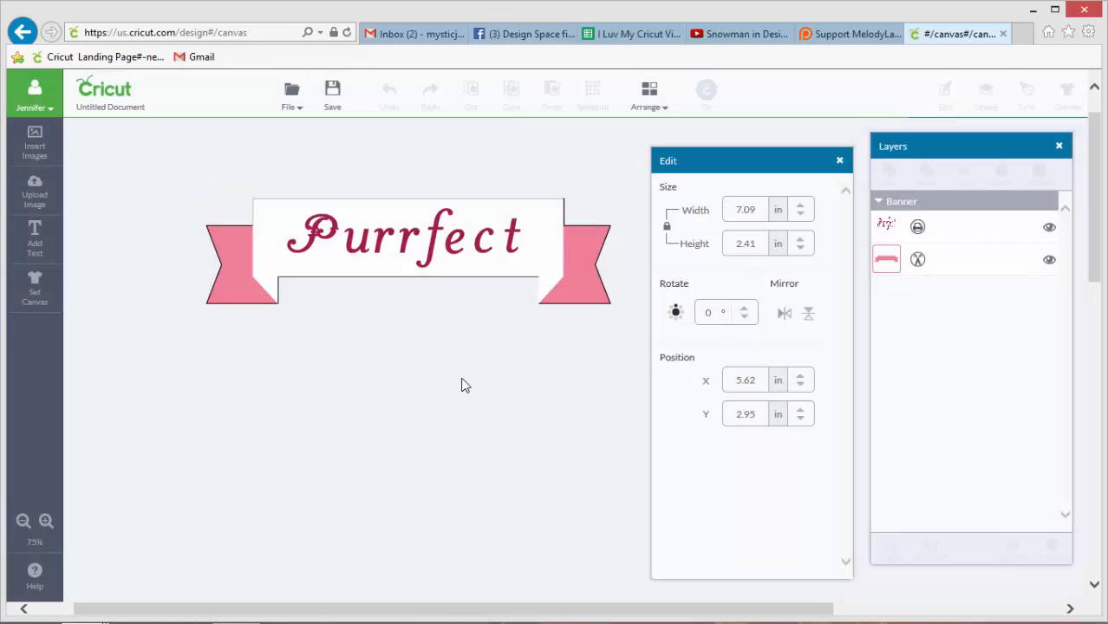
click(339, 299)
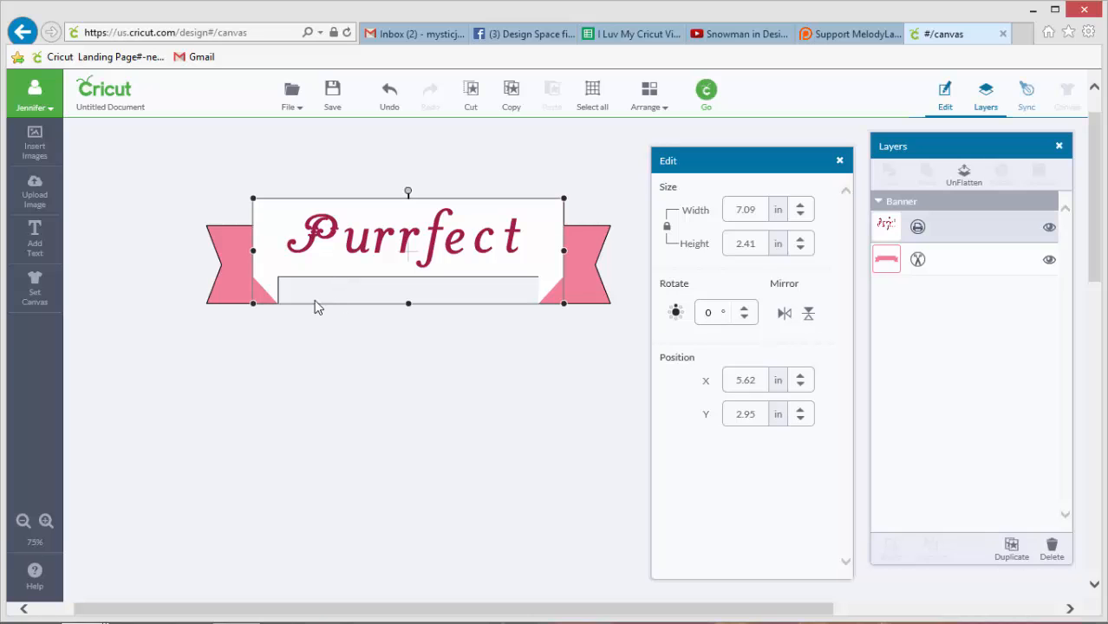
Step: Shrink both banner layers together to about 2.62 by 0.69 in and move them to about X 2.54, Y 1.84 in
drag(162, 152, 626, 362)
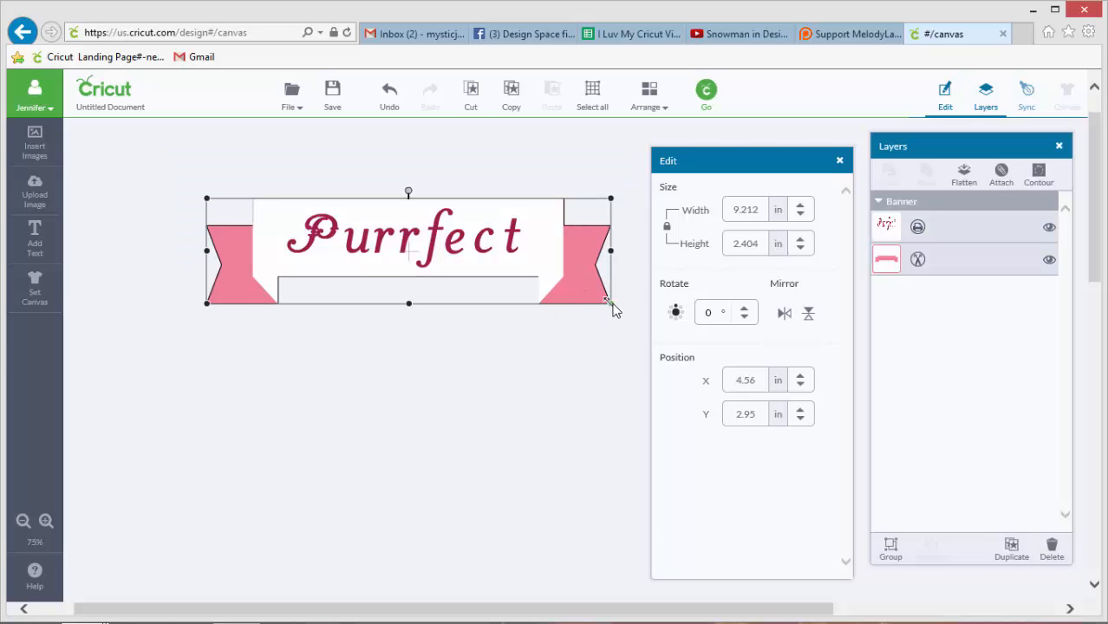
drag(610, 304, 464, 235)
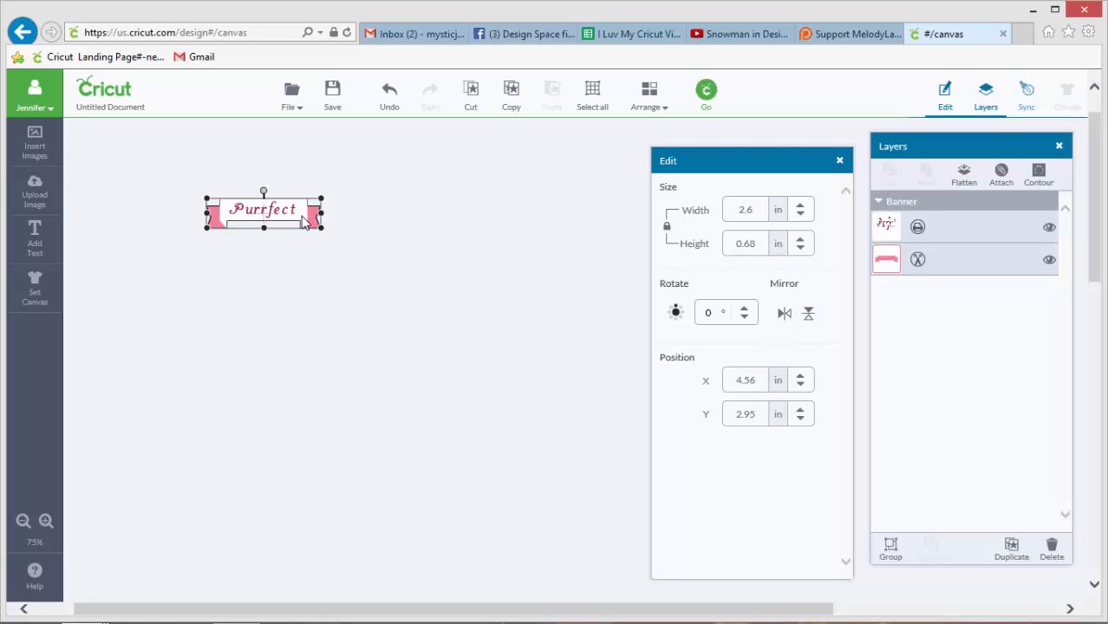
drag(293, 222, 205, 173)
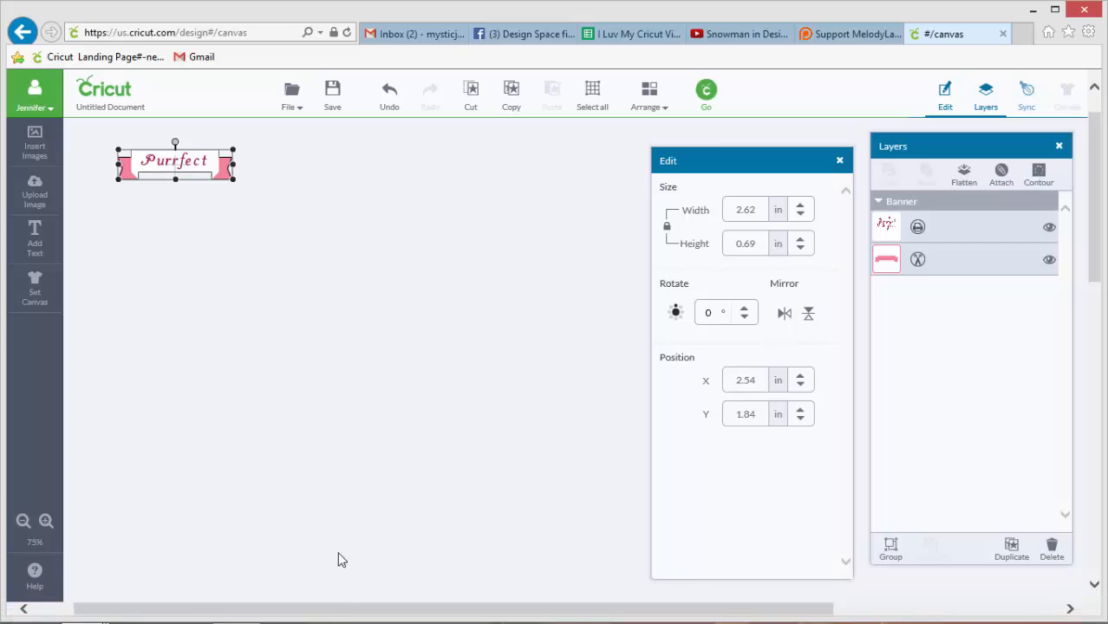
drag(343, 614, 256, 607)
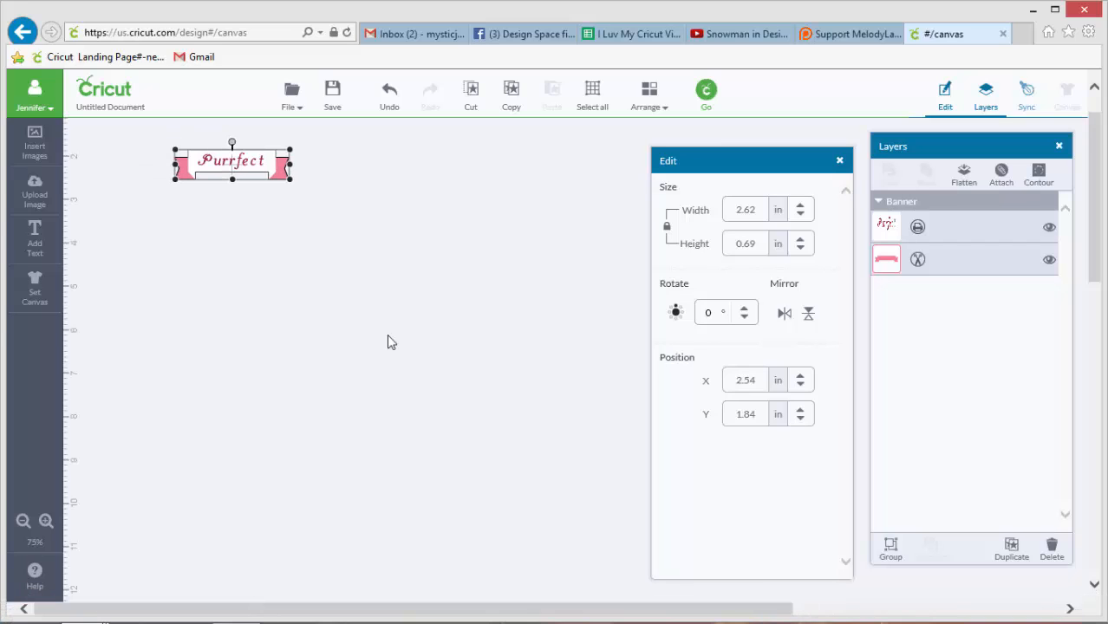
click(387, 342)
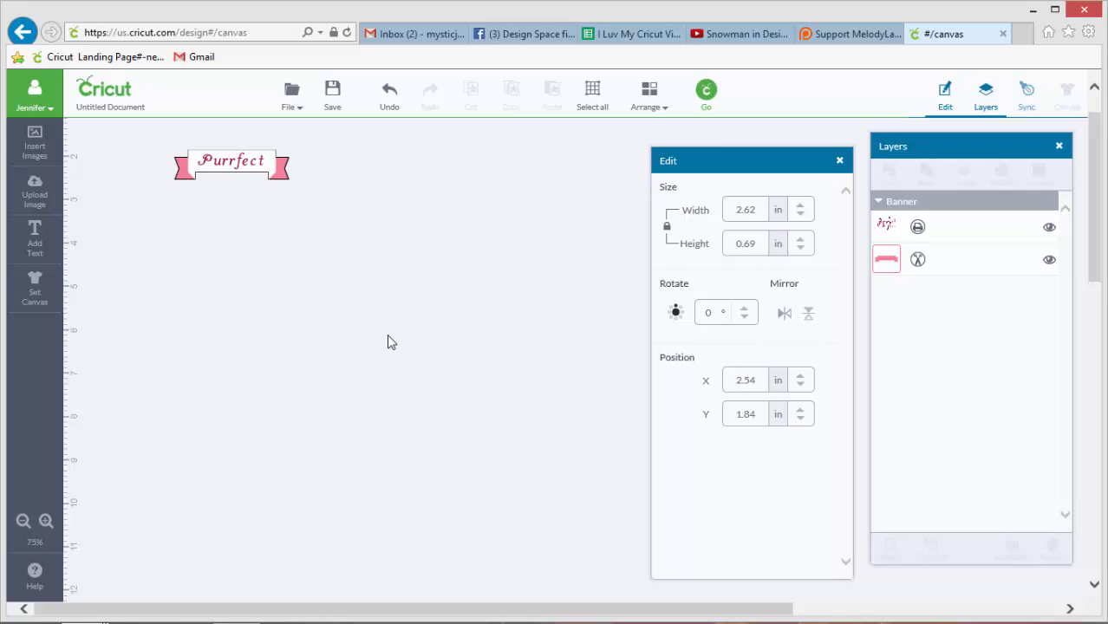
Step: Start a new project without saving the banner
click(293, 105)
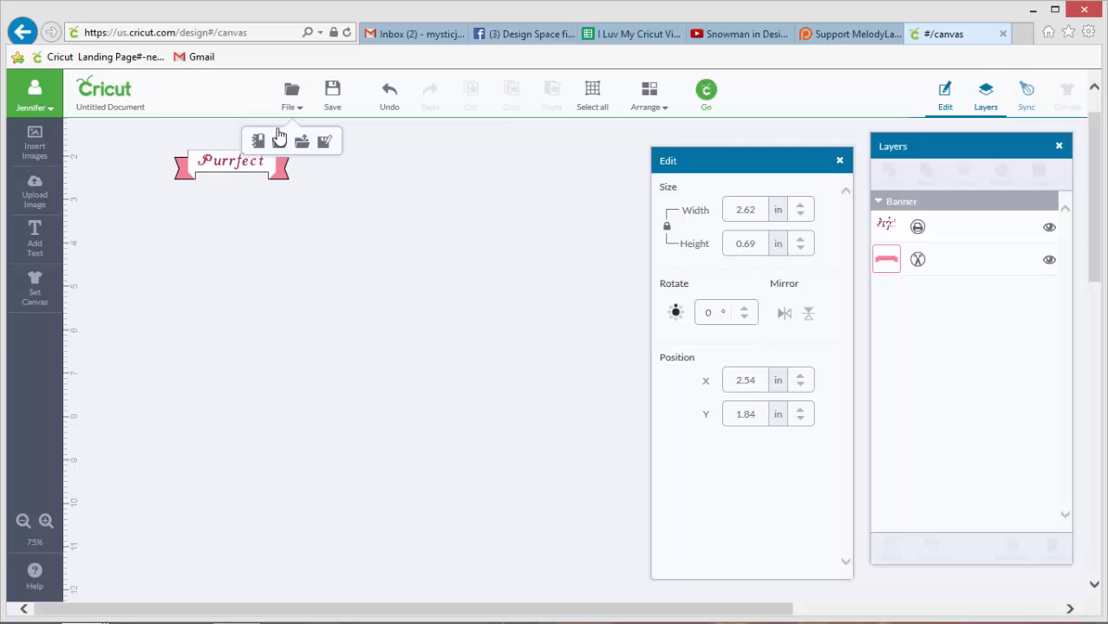
click(279, 141)
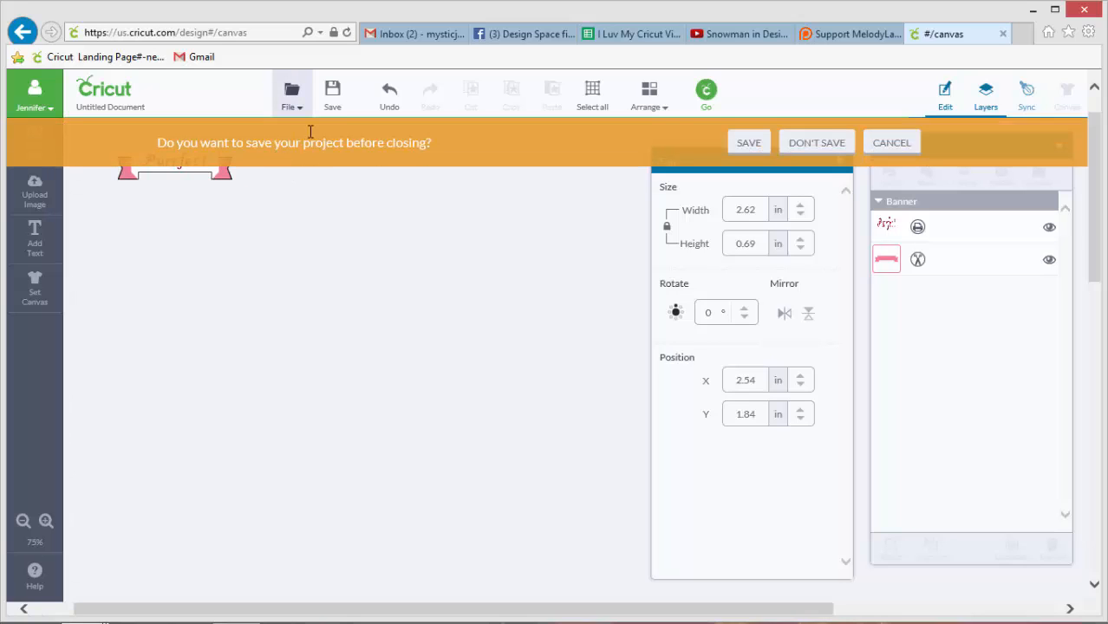
click(823, 144)
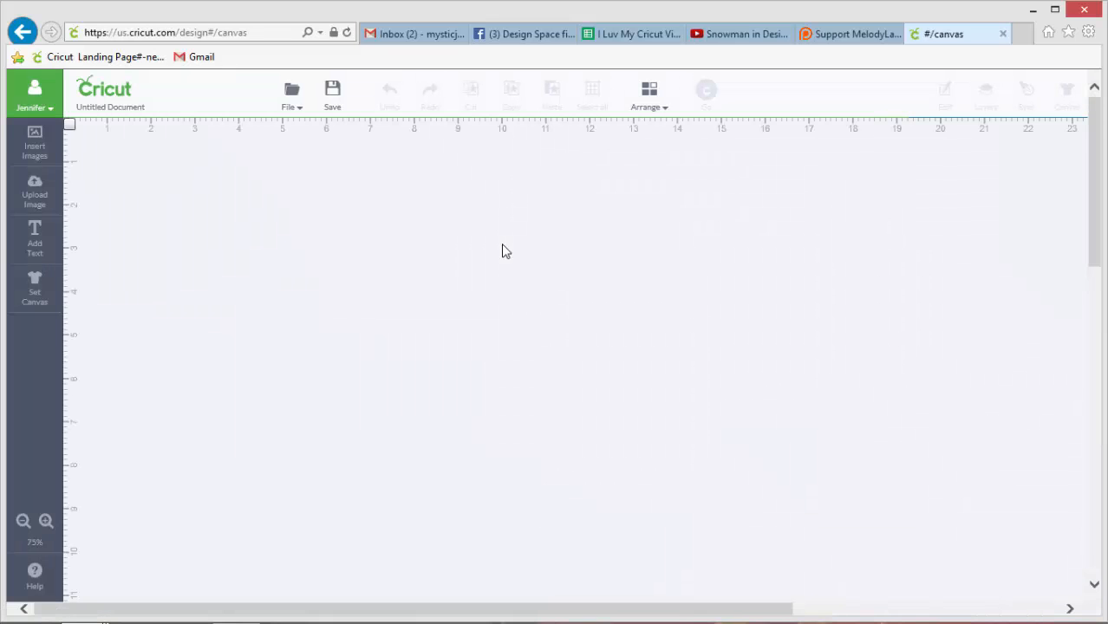
Step: Open the saved project "Purrfect Card" from My Projects
click(292, 94)
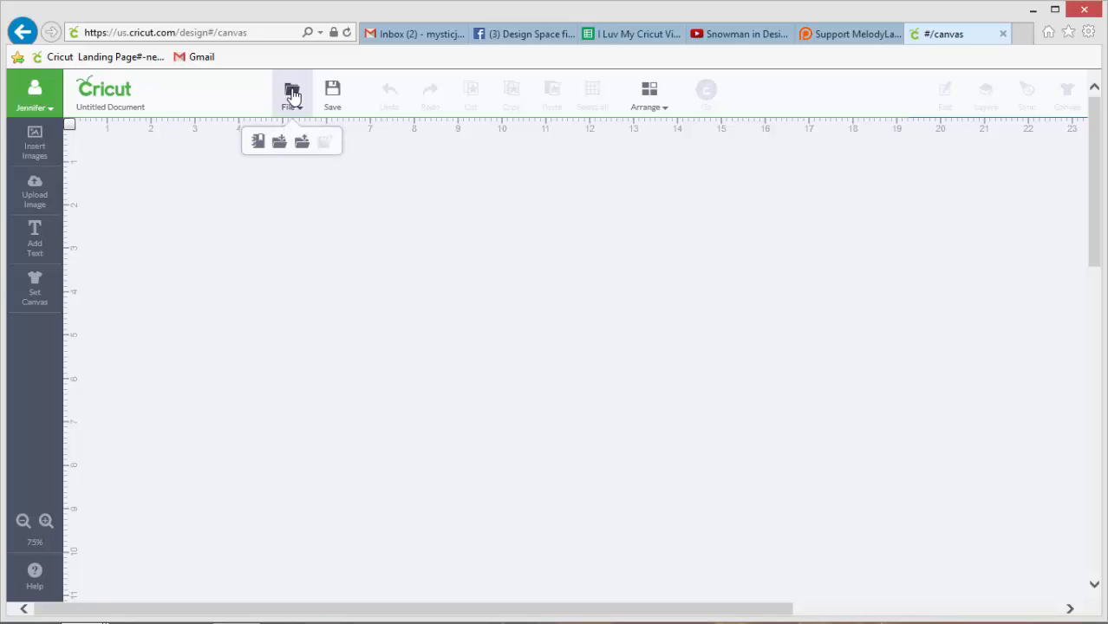
click(301, 144)
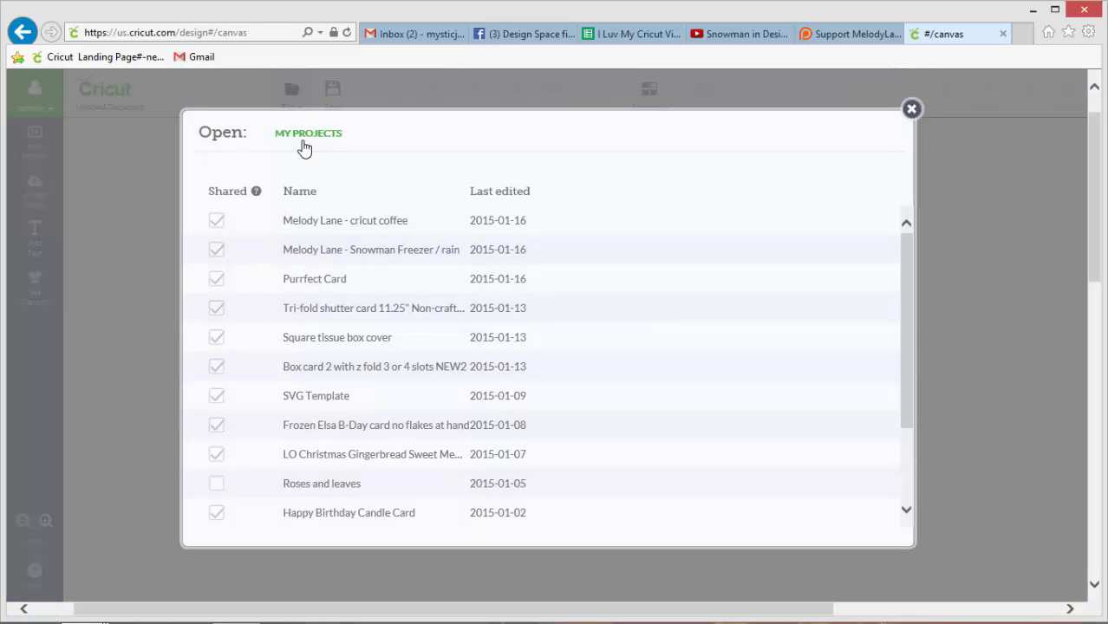
click(342, 283)
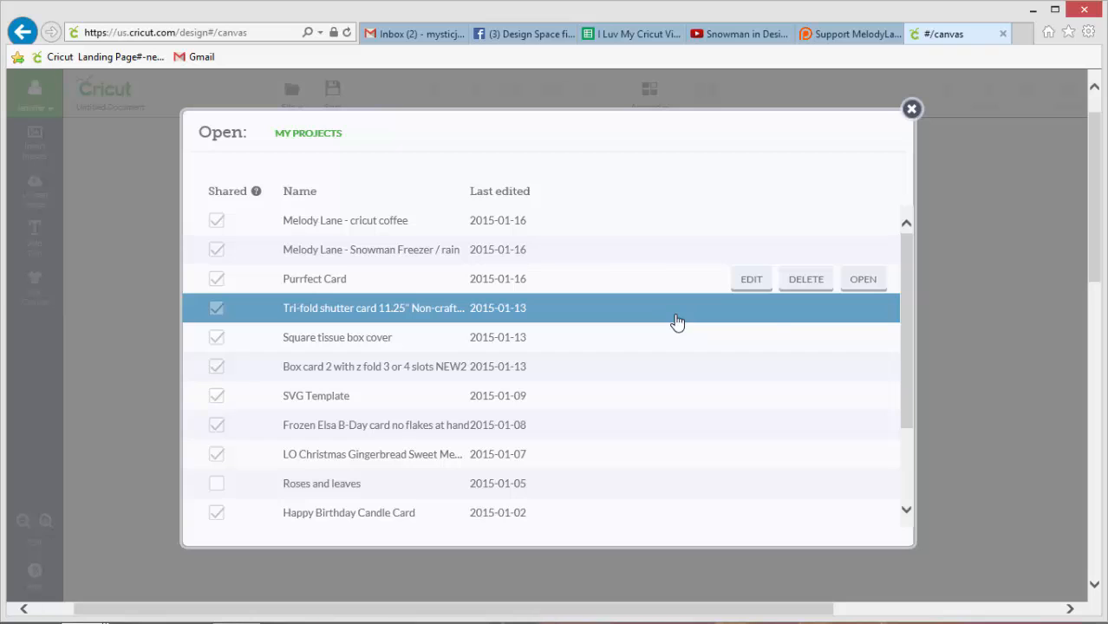
click(871, 282)
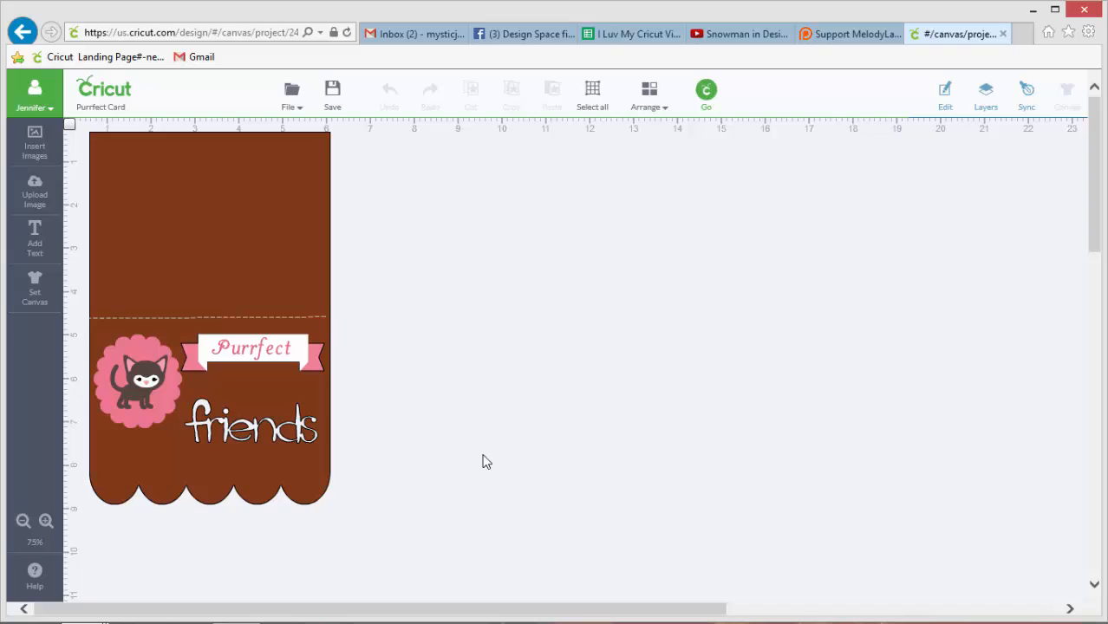
Step: Examine the card's scalloped base, "Purrfect" banner and scalloped cat image up close, selecting each to see its layers
click(46, 521)
click(46, 521)
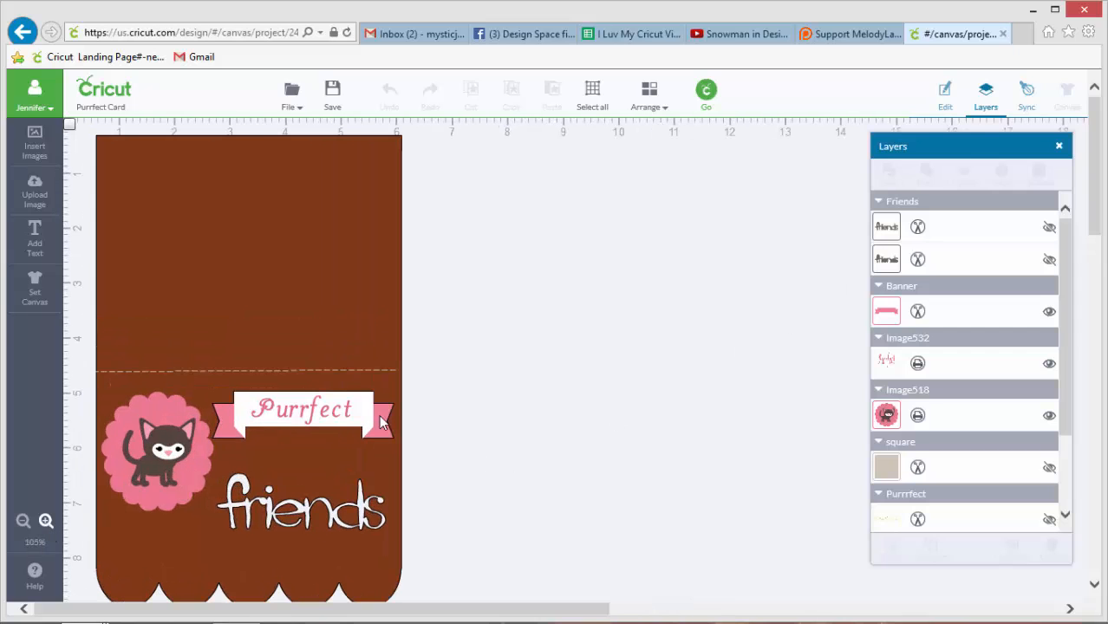
click(46, 520)
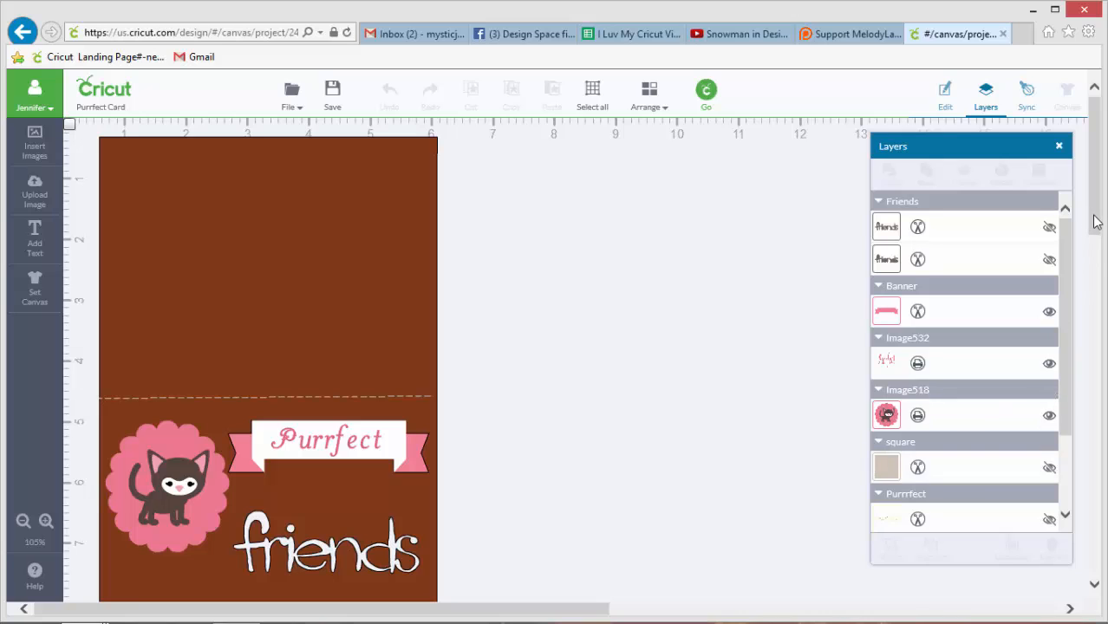
drag(1094, 217, 1094, 258)
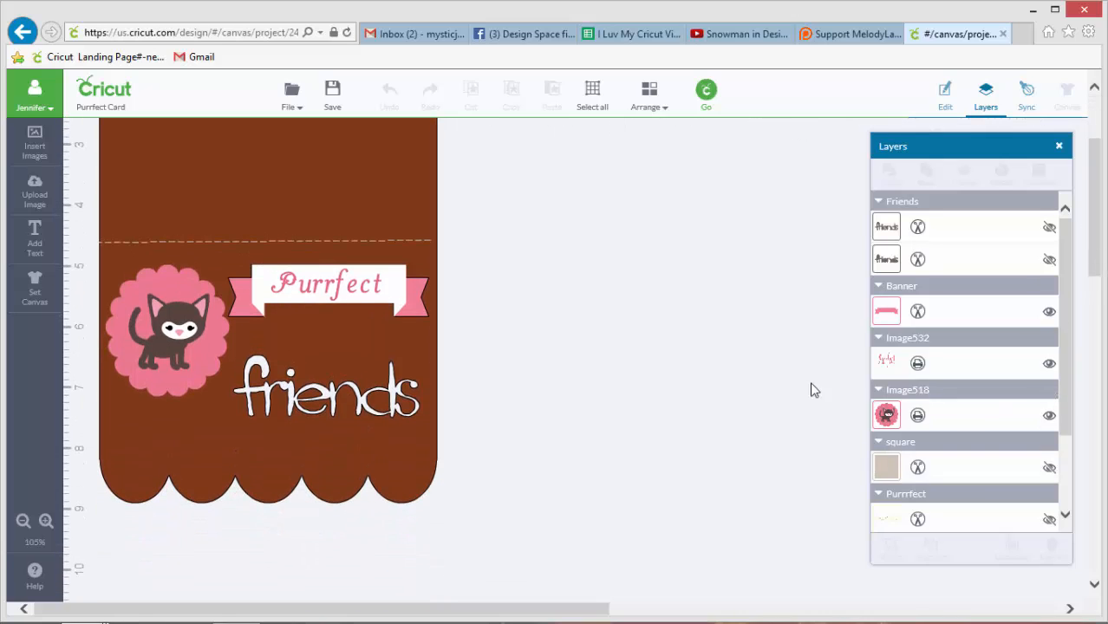
click(409, 468)
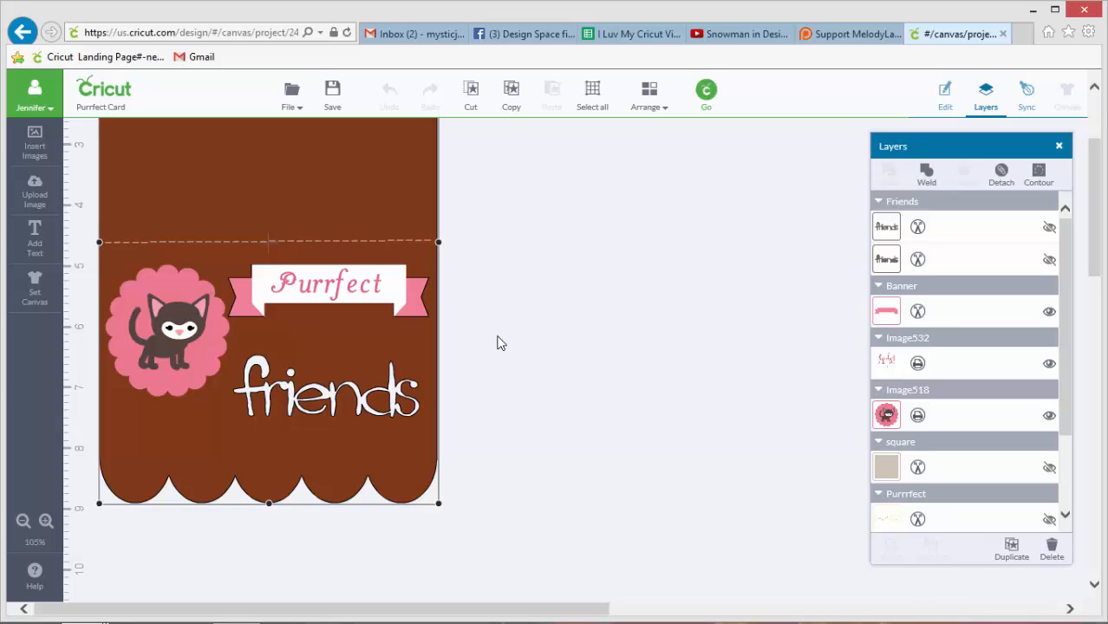
click(358, 294)
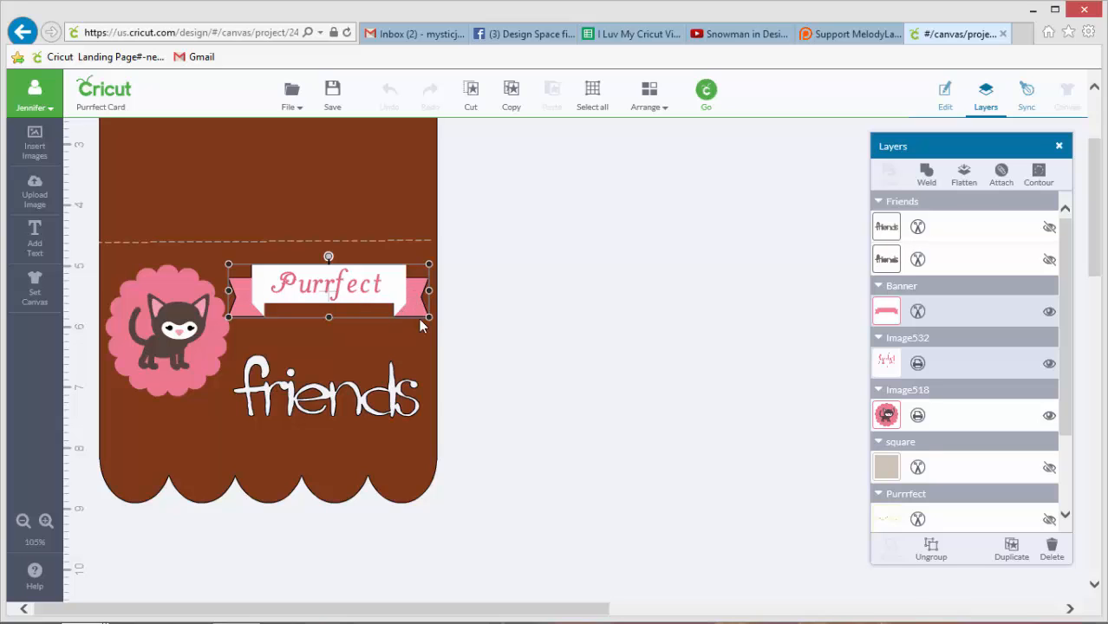
click(145, 333)
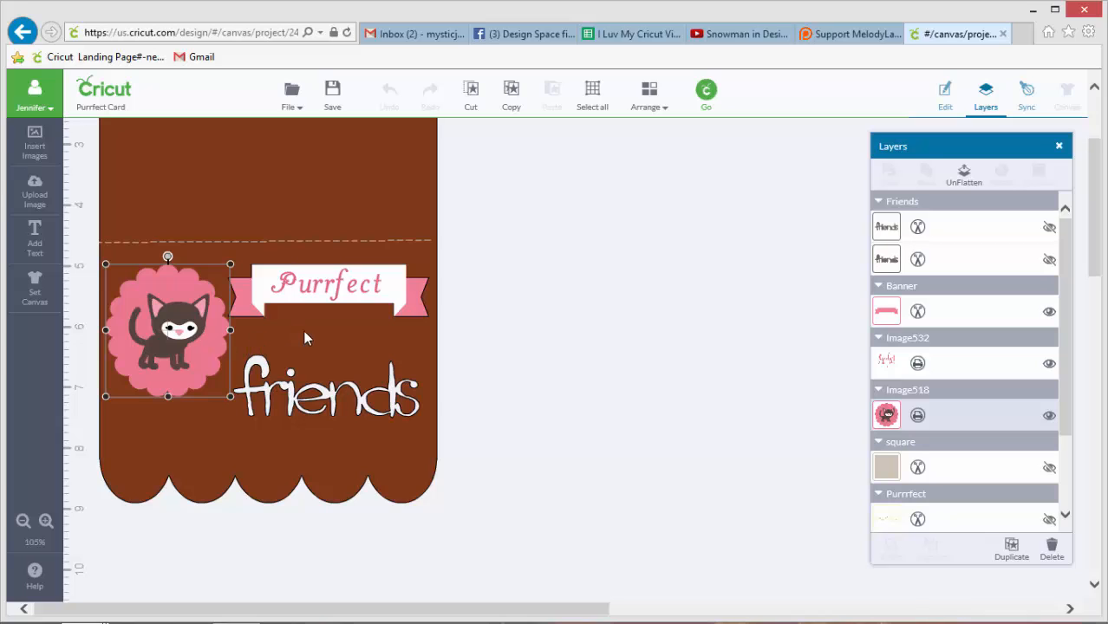
click(266, 342)
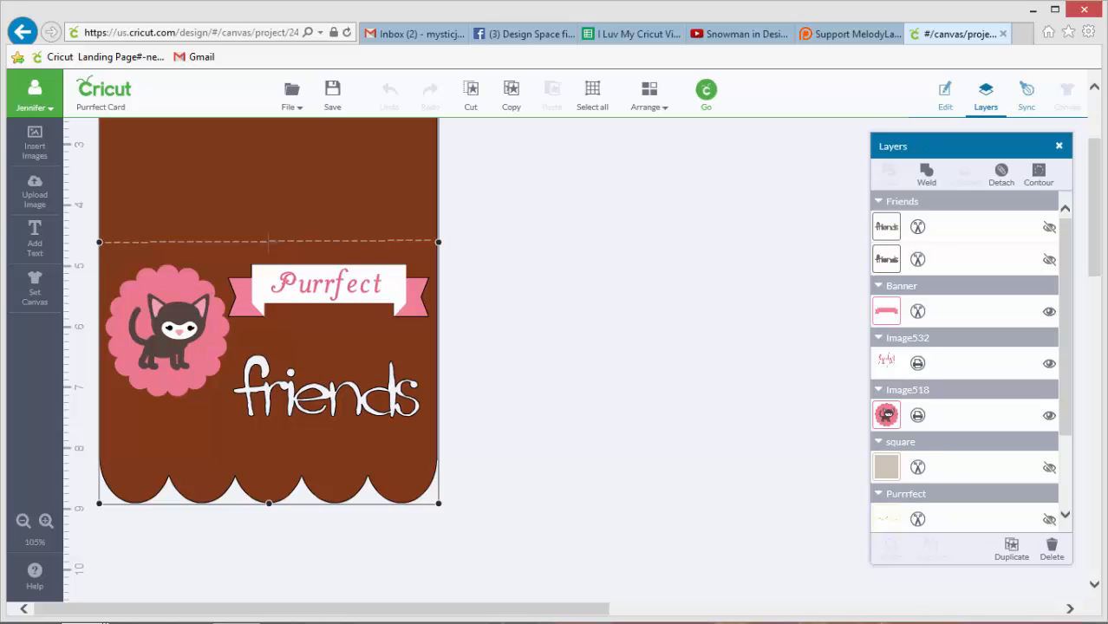
mouse_move(105, 623)
key(super+c)
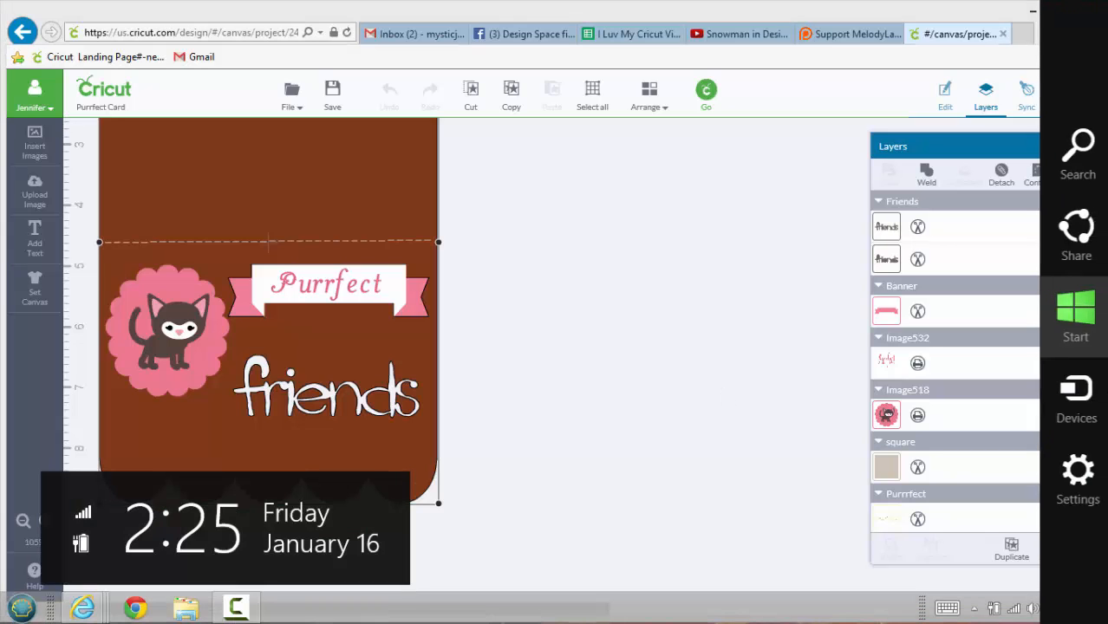
click(691, 462)
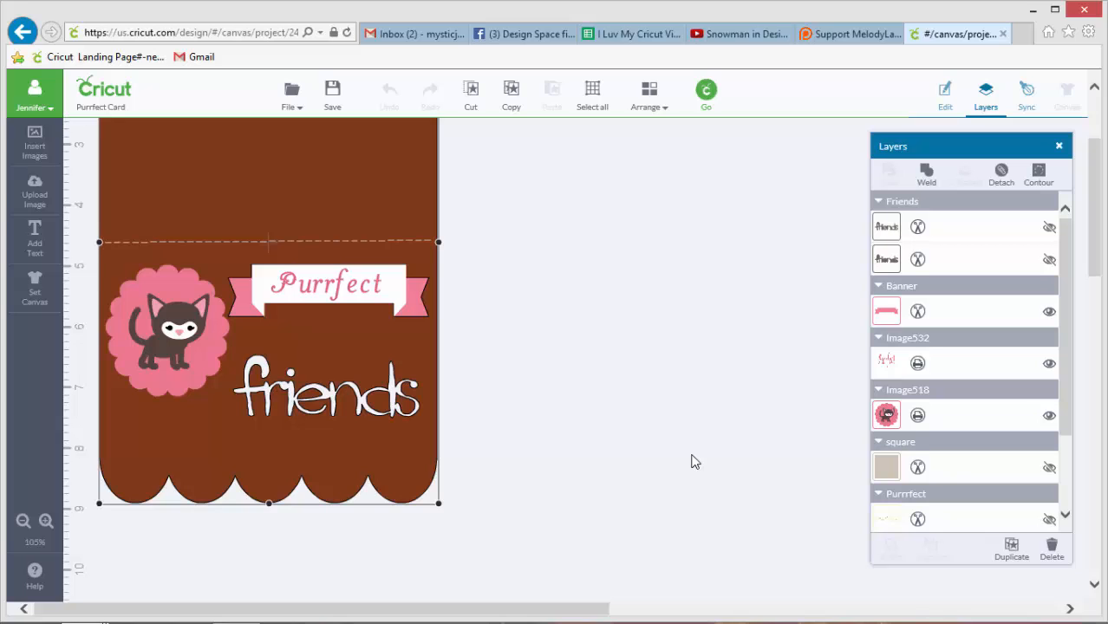
mouse_move(719, 620)
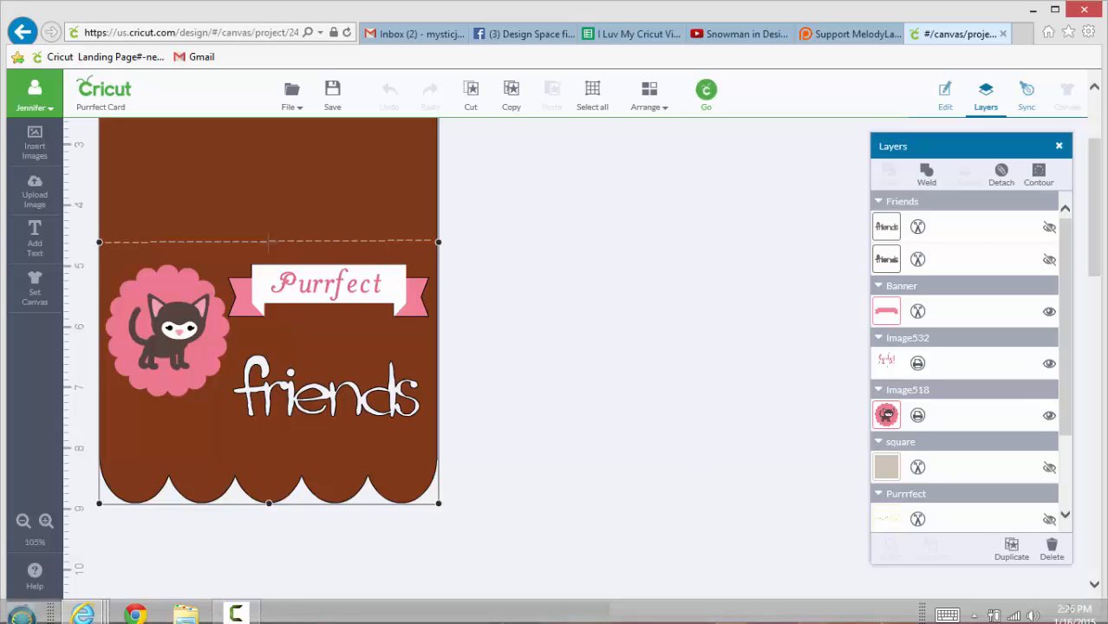
click(235, 606)
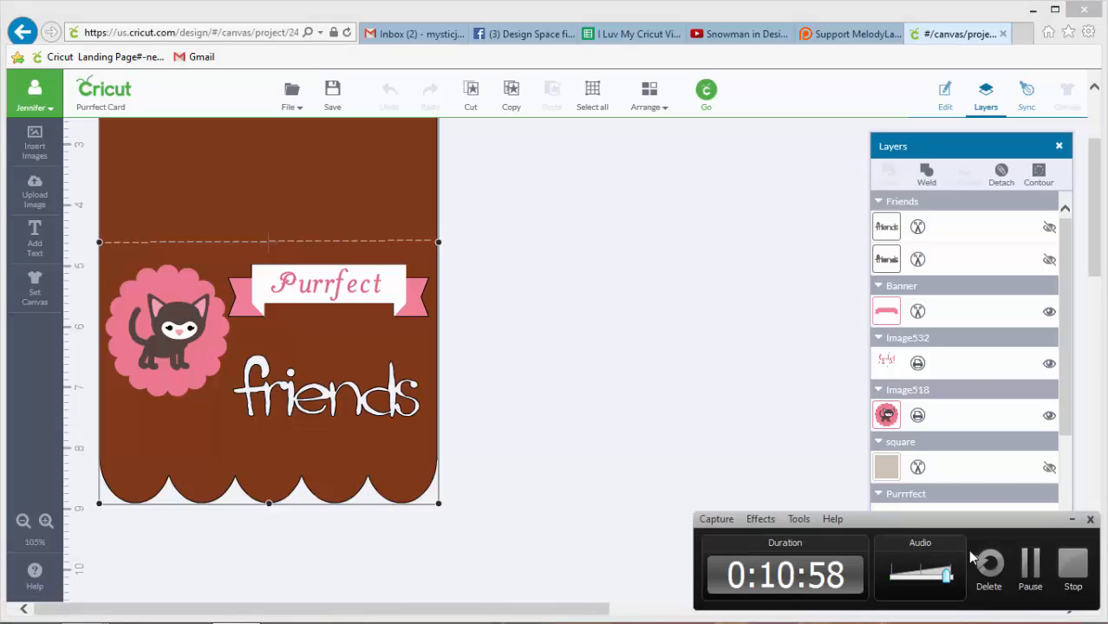